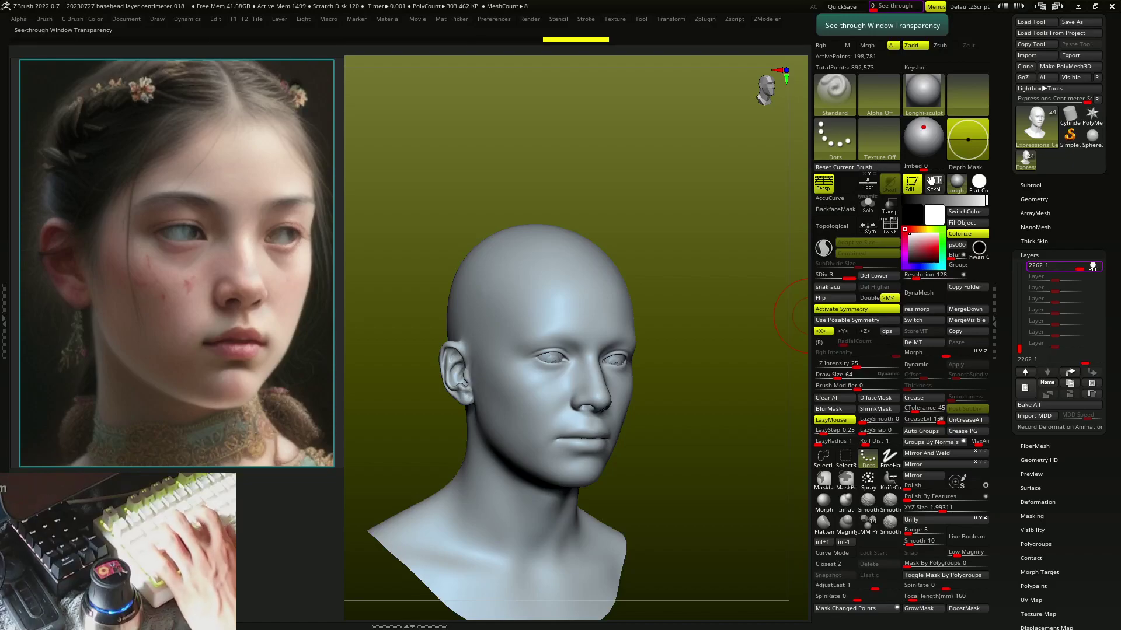
Select the 'wide' eye subtool and briefly bring up its move gizmo
left_click_drag(701, 233, 683, 234)
left_click(613, 367, "alt")
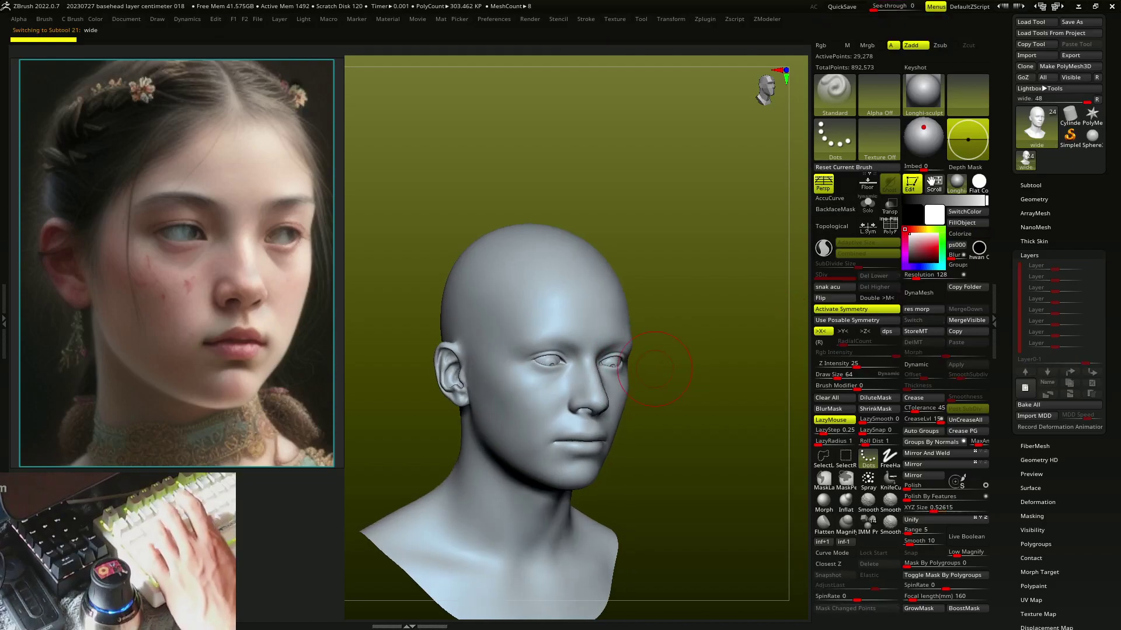
key("w")
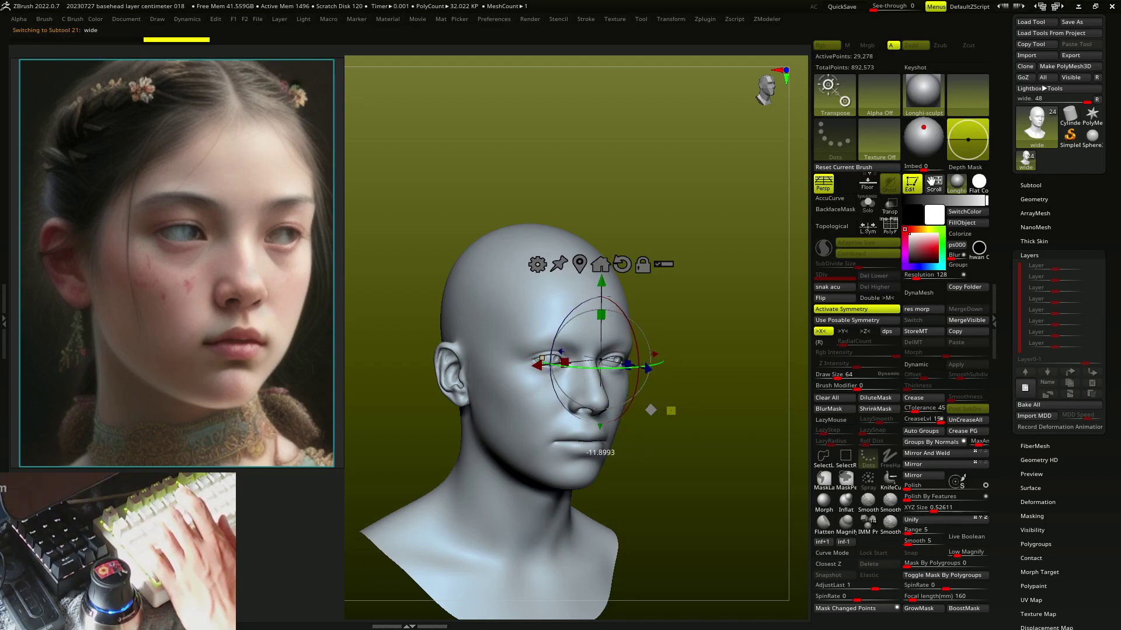
key("q")
Return to the Expressions_Centimeter_Scale1_1 head with the Move brush at SDiv 1, and orbit the bust
left_click(628, 373, "alt")
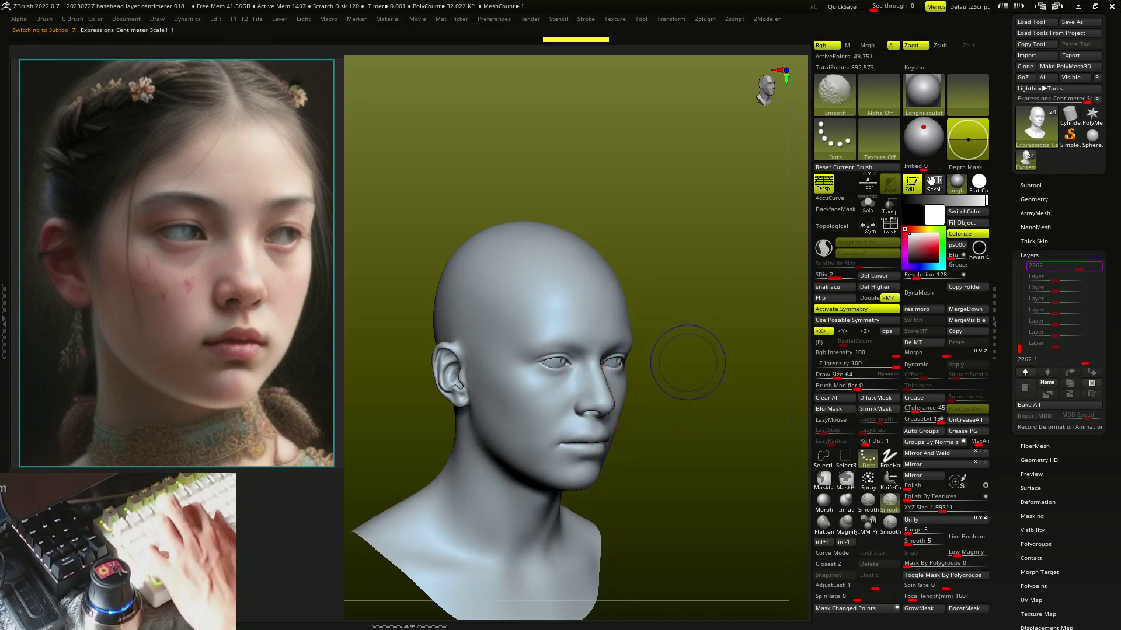
key("shift+d")
key("b")
key("m")
key("v")
left_click_drag(671, 379, 600, 401, "alt")
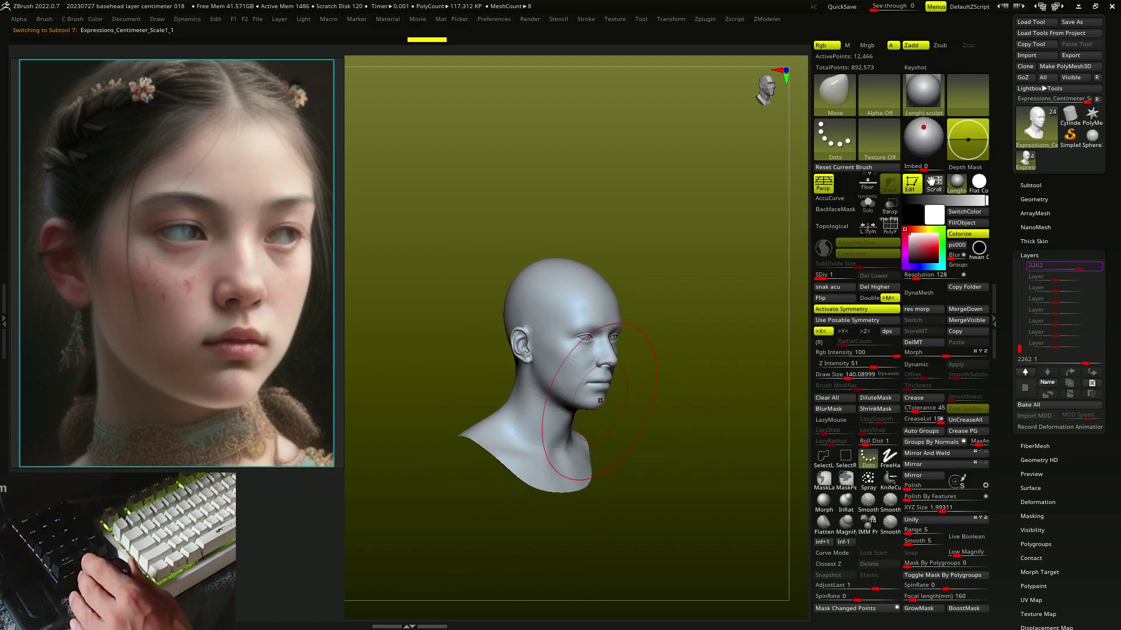
mouse_move(600, 400)
right_mouse_down()
mouse_move(585, 417)
mouse_move(595, 382)
mouse_move(549, 393)
right_mouse_up()
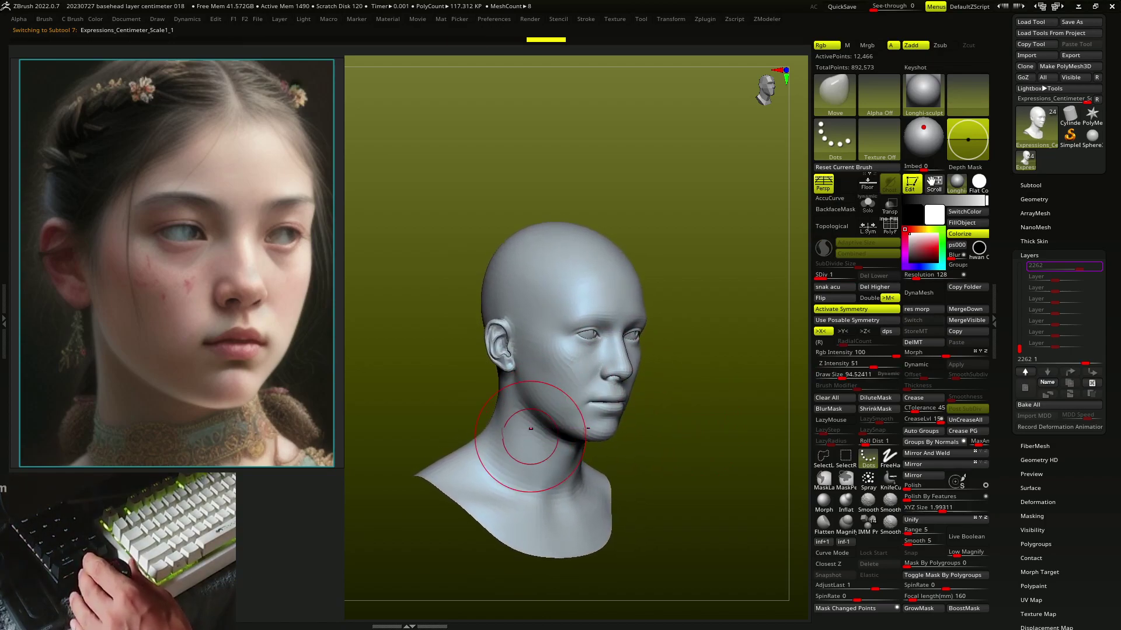
mouse_move(438, 484)
right_mouse_down()
mouse_move(449, 463)
mouse_move(464, 475)
right_mouse_up()
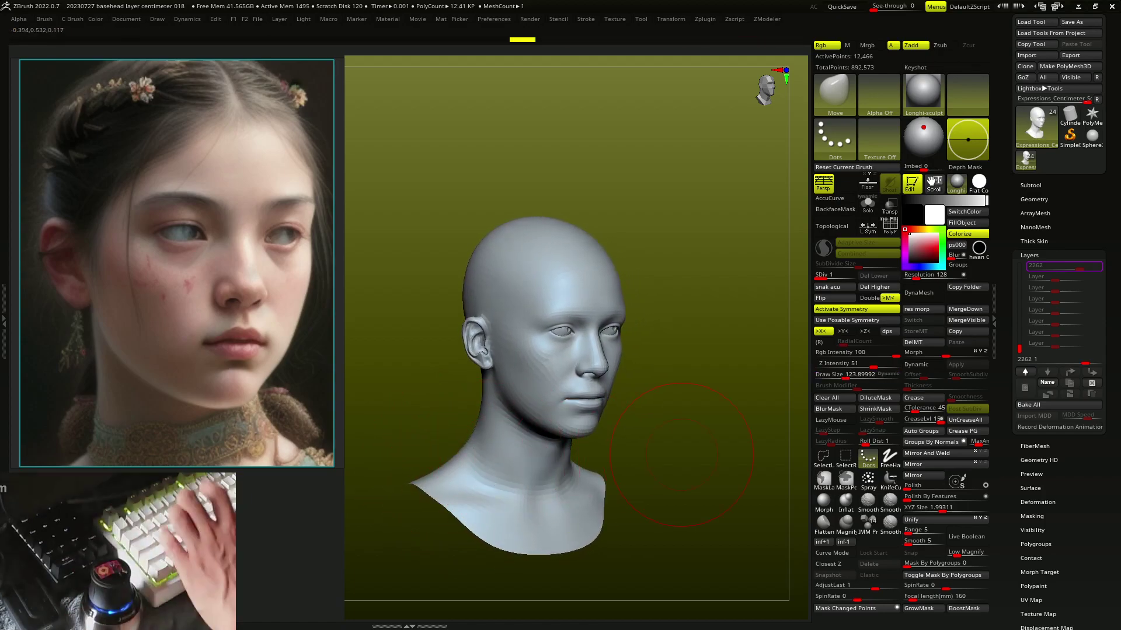
Turn Solo off and enable Topological auto masking with Smooth 6
key("ctrl+r")
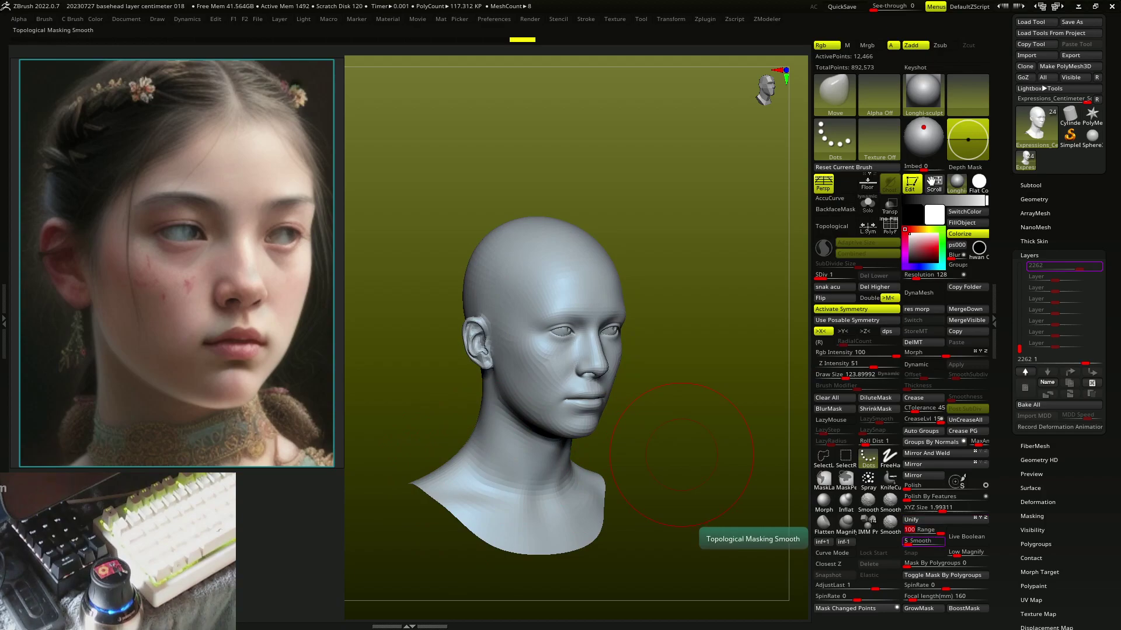
left_click(922, 540)
left_click(831, 226)
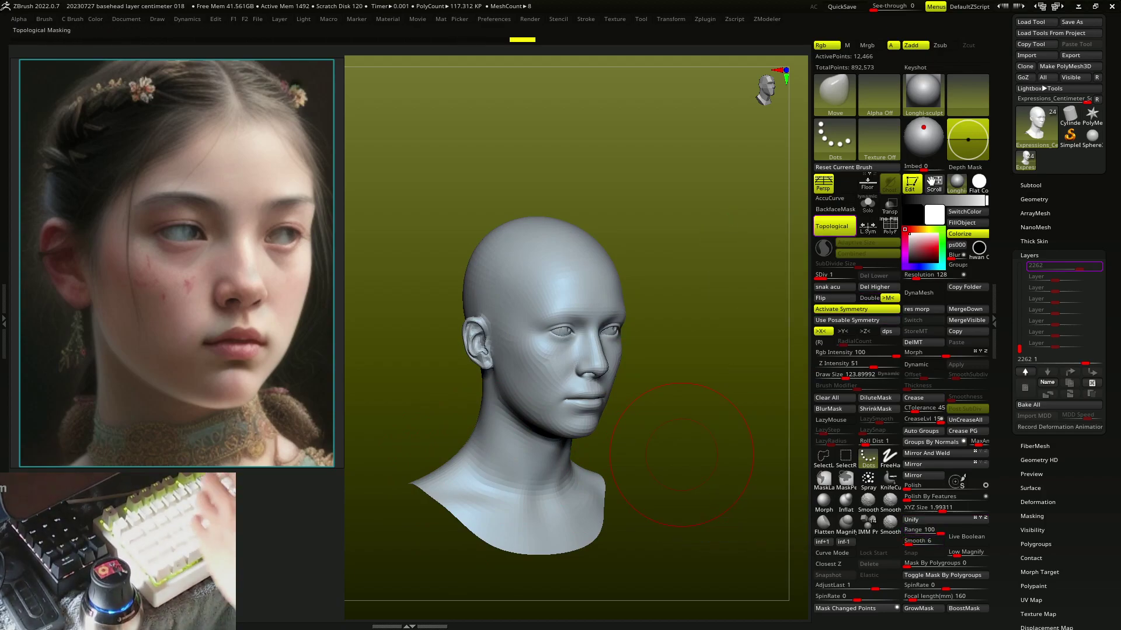
Move the jawline, lips and eye area toward the reference
left_click_drag(525, 467, 510, 493)
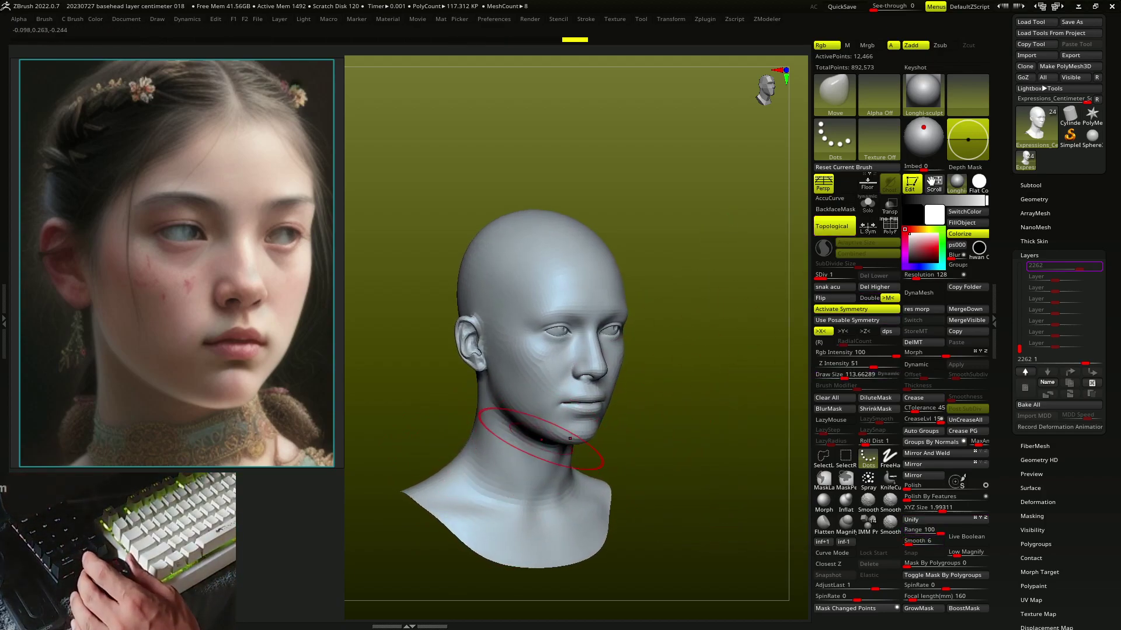
left_click_drag(700, 409, 700, 380)
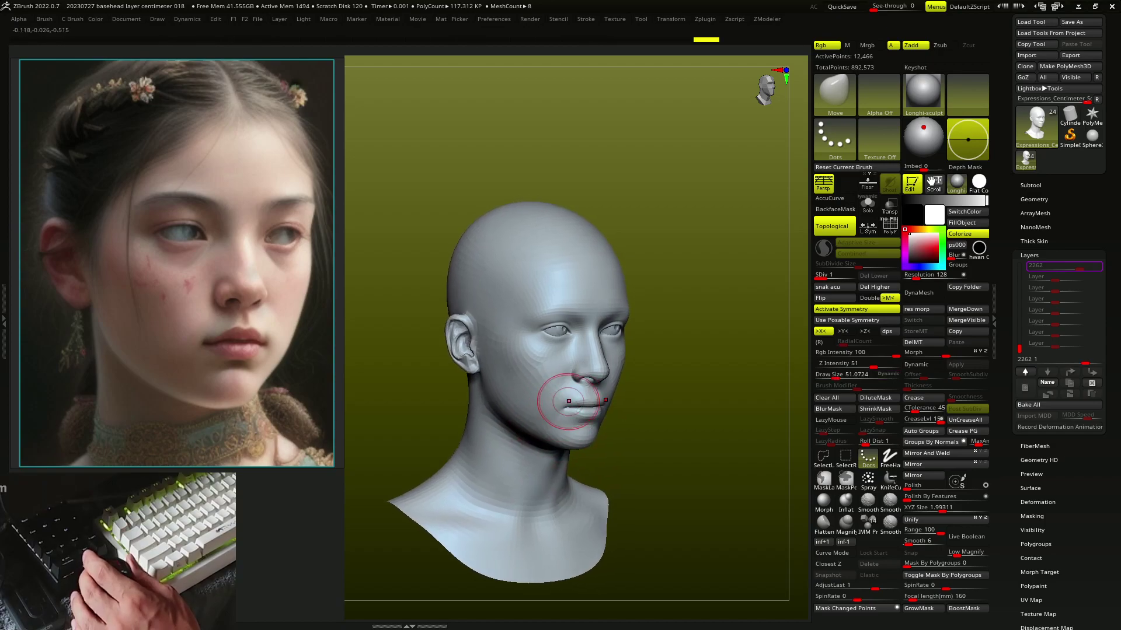
right_click_drag(569, 401, 594, 368)
right_click_drag(484, 400, 574, 346)
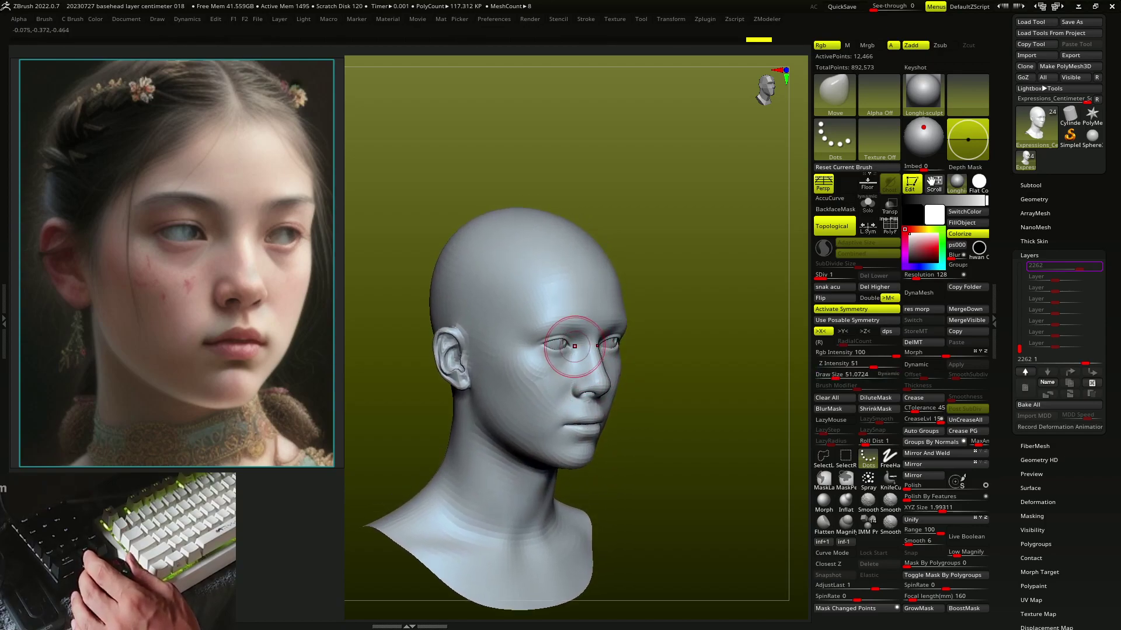
right_click_drag(533, 303, 513, 338)
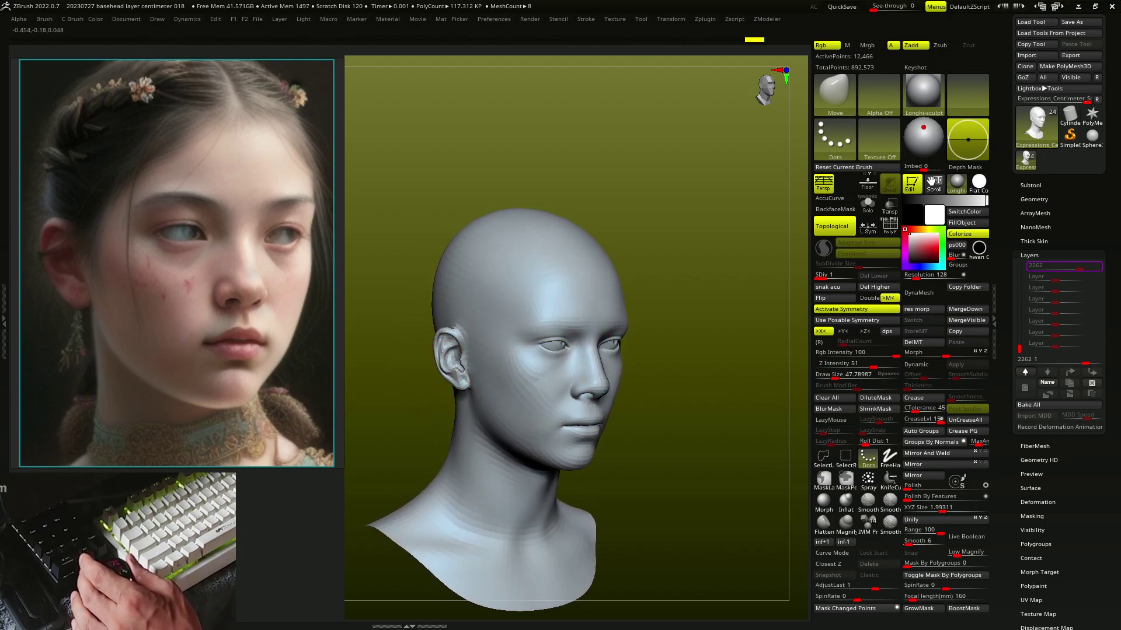
right_click_drag(440, 363, 483, 279)
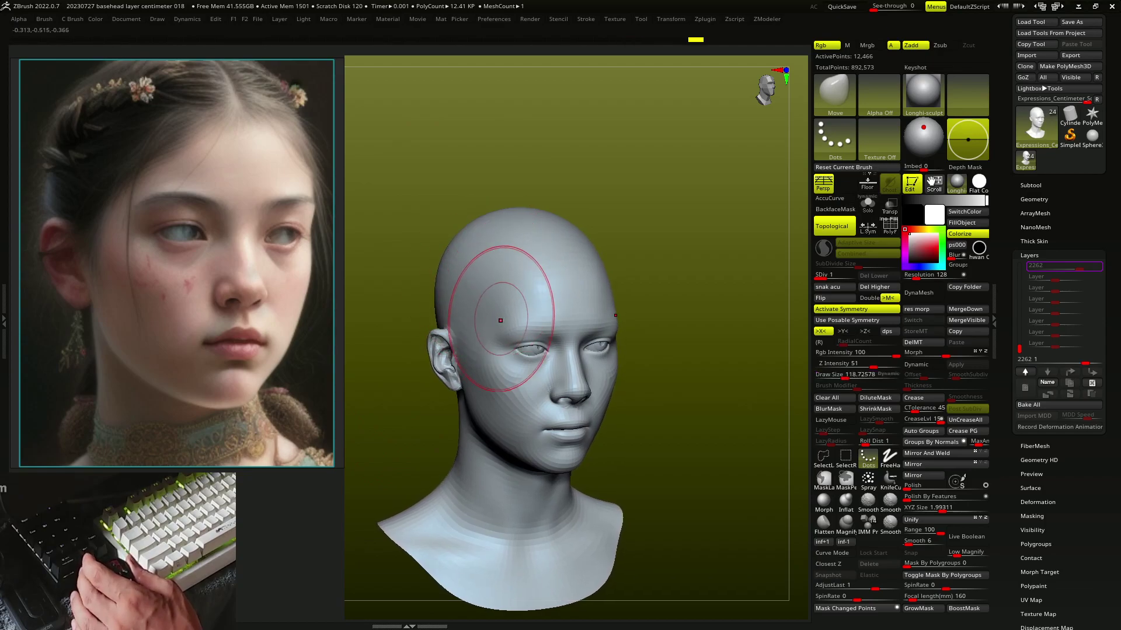
mouse_move(502, 327)
right_mouse_down()
mouse_move(570, 295)
mouse_move(525, 303)
mouse_move(525, 325)
mouse_move(538, 363)
mouse_move(580, 345)
mouse_move(543, 326)
mouse_move(578, 324)
mouse_move(548, 327)
mouse_move(560, 338)
mouse_move(520, 325)
mouse_move(507, 350)
mouse_move(470, 325)
right_mouse_up()
Resize the Move brush and narrow the eyelids into almond-shaped eyes
key("s")
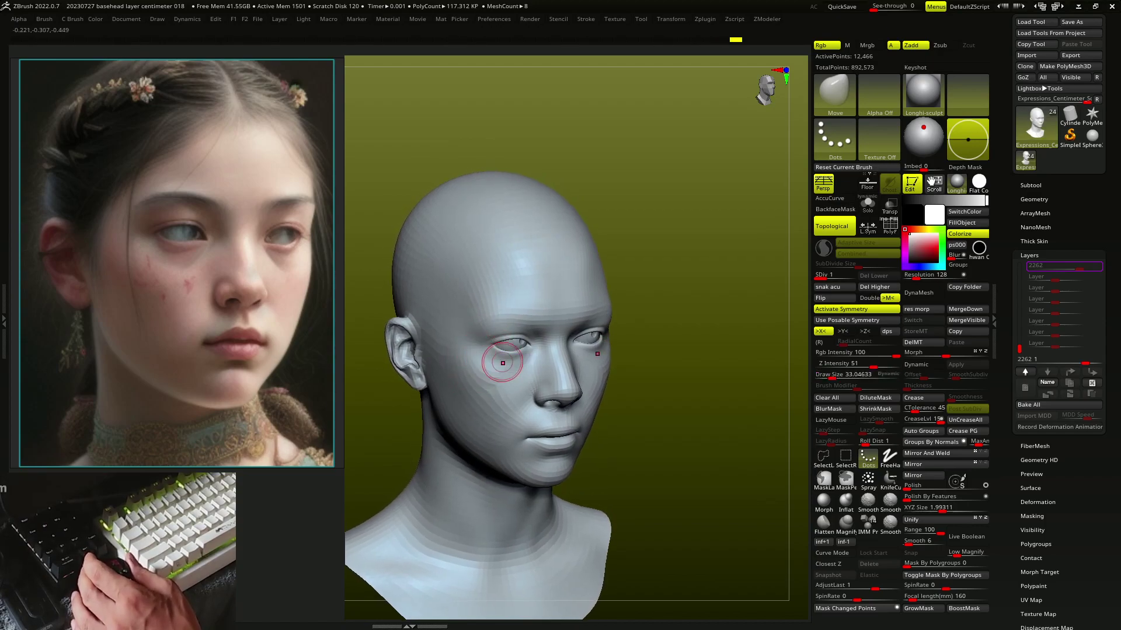
mouse_move(502, 363)
right_mouse_down()
mouse_move(554, 370)
mouse_move(513, 367)
right_mouse_up()
mouse_move(453, 397)
right_mouse_down()
mouse_move(513, 362)
mouse_move(475, 376)
mouse_move(484, 409)
mouse_move(512, 444)
mouse_move(497, 414)
mouse_move(533, 374)
mouse_move(548, 383)
mouse_move(535, 393)
mouse_move(537, 341)
mouse_move(568, 311)
mouse_move(537, 324)
mouse_move(536, 311)
mouse_move(545, 322)
mouse_move(479, 310)
mouse_move(463, 321)
mouse_move(513, 306)
mouse_move(555, 377)
mouse_move(513, 375)
mouse_move(505, 420)
mouse_move(555, 389)
mouse_move(525, 375)
mouse_move(521, 393)
mouse_move(533, 383)
mouse_move(500, 395)
mouse_move(463, 338)
mouse_move(513, 363)
mouse_move(493, 385)
mouse_move(504, 393)
mouse_move(488, 419)
mouse_move(422, 436)
mouse_move(600, 337)
mouse_move(570, 375)
right_mouse_up()
key("s")
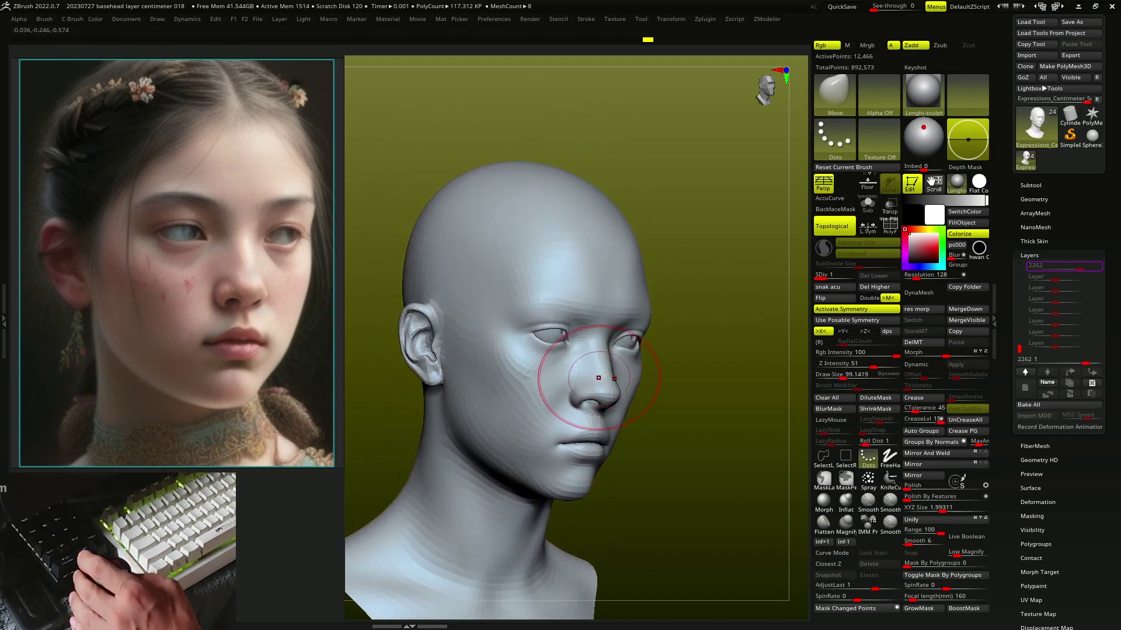
Switch to a finer Move brush and adjust the nose and cheeks
key("b")
key("m")
key("f")
mouse_move(578, 420)
right_mouse_down("ctrl")
mouse_move(560, 383)
mouse_move(580, 345)
mouse_move(599, 353)
mouse_move(583, 381)
right_mouse_up("ctrl")
mouse_move(569, 429)
right_mouse_down()
mouse_move(525, 321)
mouse_move(513, 318)
mouse_move(543, 314)
mouse_move(574, 331)
mouse_move(537, 243)
mouse_move(663, 325)
right_mouse_up()
Shrink the Draw Size and refine the nose profile and lips
key("s")
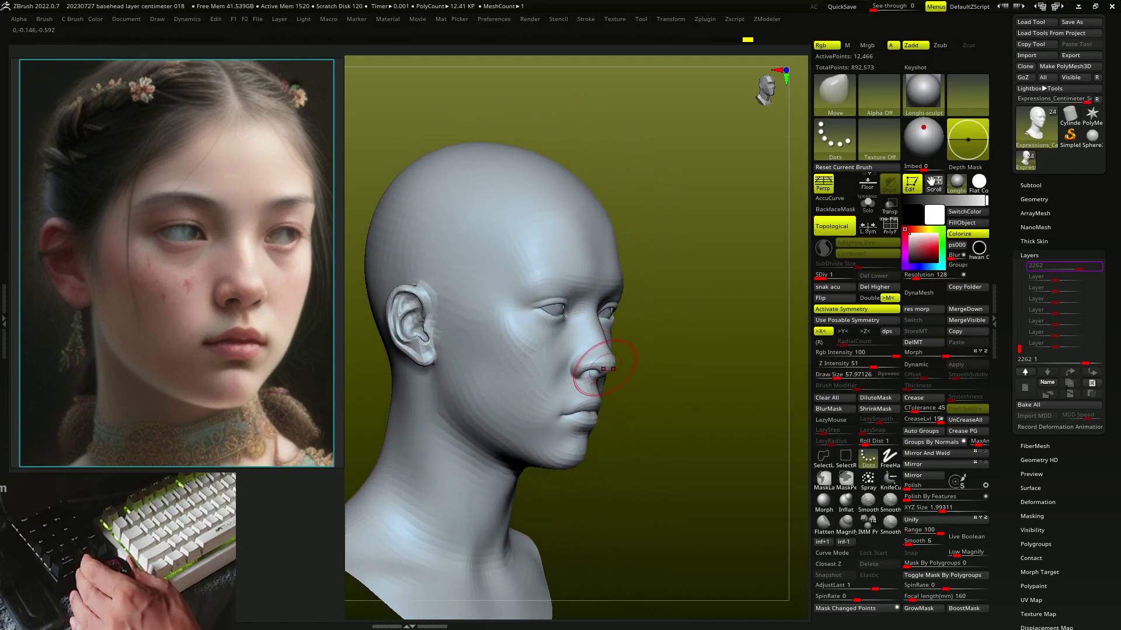
mouse_move(607, 369)
right_mouse_down()
mouse_move(600, 388)
mouse_move(583, 350)
mouse_move(604, 369)
mouse_move(621, 355)
mouse_move(608, 371)
mouse_move(605, 325)
mouse_move(587, 325)
mouse_move(595, 376)
mouse_move(607, 355)
mouse_move(648, 341)
right_mouse_up()
key("s")
left_click(592, 320)
left_click_drag(627, 320, 618, 320)
mouse_move(618, 320)
right_mouse_down()
mouse_move(586, 345)
mouse_move(563, 333)
mouse_move(578, 319)
mouse_move(590, 375)
mouse_move(611, 368)
mouse_move(576, 349)
mouse_move(590, 321)
mouse_move(545, 323)
mouse_move(551, 336)
mouse_move(541, 321)
right_mouse_up()
Resize the brush and round out the cheeks and mouth for a softer face
key("s")
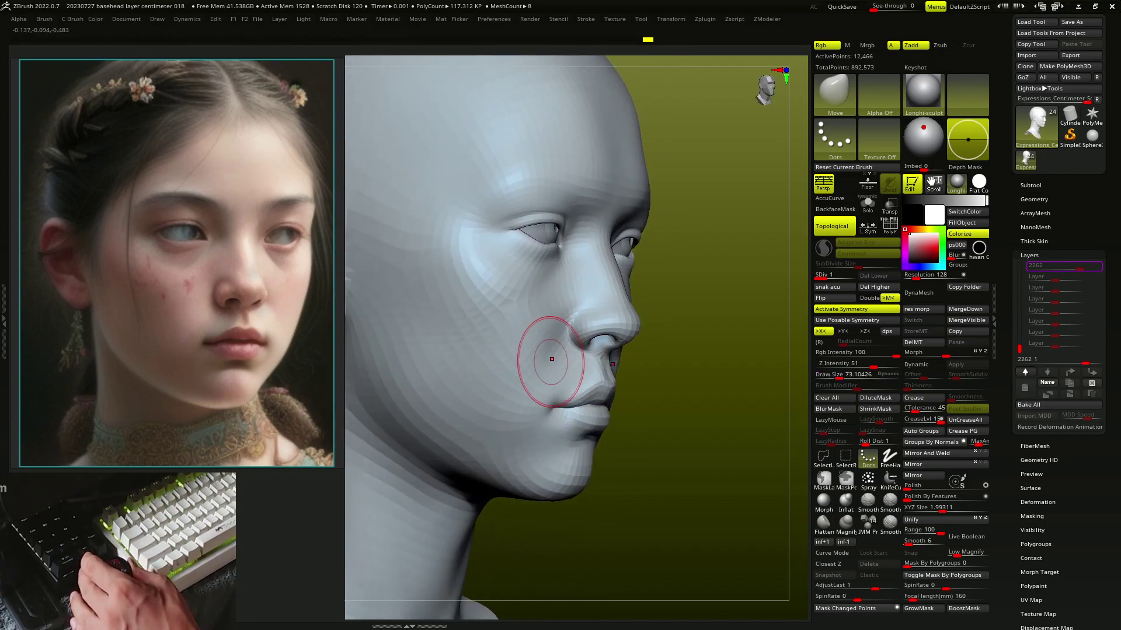
mouse_move(558, 374)
right_mouse_down()
mouse_move(539, 385)
mouse_move(571, 396)
mouse_move(511, 341)
mouse_move(525, 351)
mouse_move(561, 291)
mouse_move(601, 287)
right_mouse_up()
key("f")
mouse_move(586, 337)
right_mouse_down()
mouse_move(581, 320)
mouse_move(607, 343)
mouse_move(601, 350)
mouse_move(604, 283)
mouse_move(540, 295)
mouse_move(522, 334)
mouse_move(513, 315)
mouse_move(525, 310)
mouse_move(498, 305)
mouse_move(495, 268)
mouse_move(514, 280)
mouse_move(511, 267)
mouse_move(521, 319)
right_mouse_up()
key("s")
key("bracketright")
key("bracketleft")
mouse_move(459, 366)
right_mouse_down()
mouse_move(474, 397)
mouse_move(505, 386)
right_mouse_up()
key("bracketright")
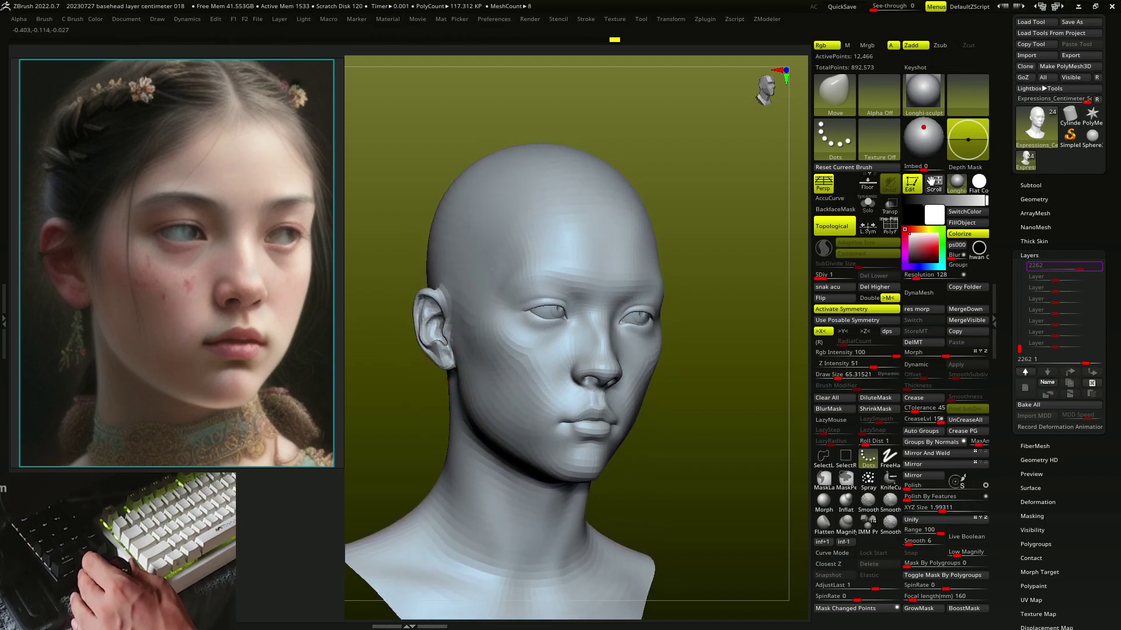
Refine the ear, lips and chin with a smaller Move brush, reframing the head with F
key("bracketleft")
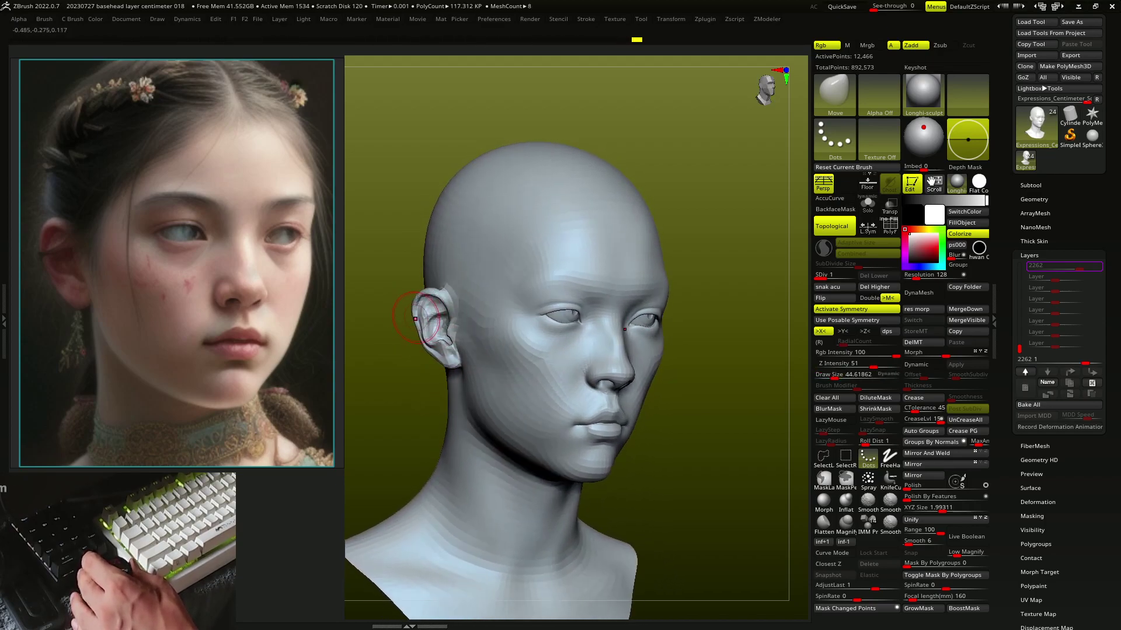
mouse_move(414, 301)
right_mouse_down()
mouse_move(461, 325)
mouse_move(439, 339)
mouse_move(526, 365)
mouse_move(490, 373)
mouse_move(547, 390)
mouse_move(624, 338)
mouse_move(586, 331)
mouse_move(582, 357)
mouse_move(545, 333)
mouse_move(562, 337)
mouse_move(530, 363)
mouse_move(593, 325)
mouse_move(658, 330)
right_mouse_up()
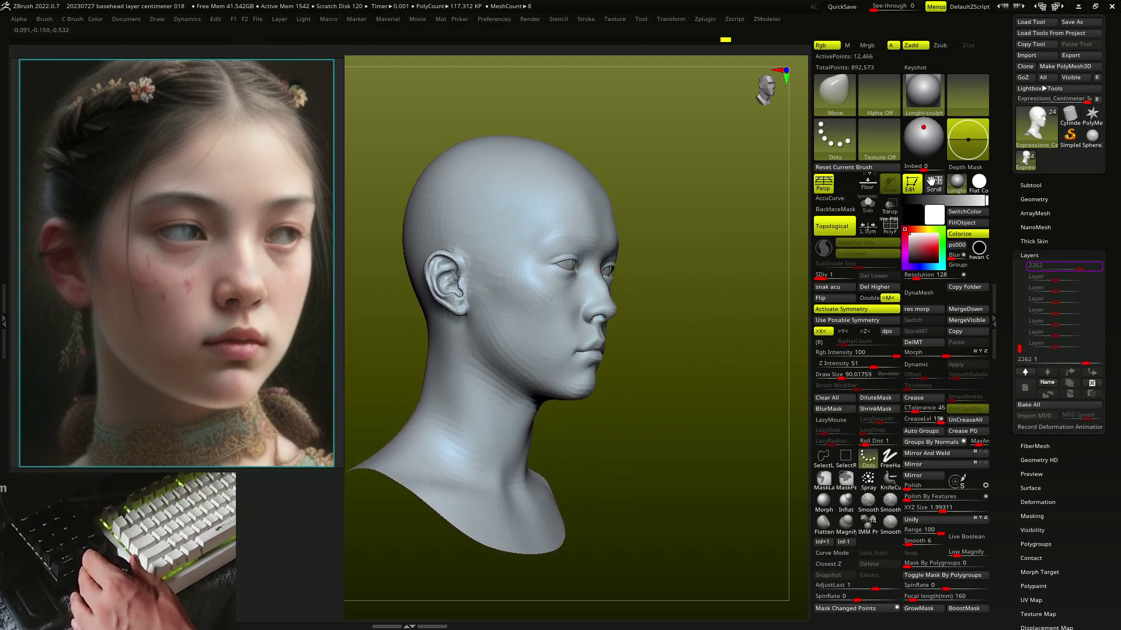
mouse_move(580, 325)
right_mouse_down()
mouse_move(586, 341)
mouse_move(563, 338)
mouse_move(572, 325)
mouse_move(555, 321)
mouse_move(561, 309)
mouse_move(558, 326)
mouse_move(576, 325)
mouse_move(575, 313)
mouse_move(548, 330)
mouse_move(559, 346)
mouse_move(562, 325)
mouse_move(555, 338)
mouse_move(550, 325)
mouse_move(589, 343)
mouse_move(575, 339)
mouse_move(584, 365)
mouse_move(584, 327)
mouse_move(623, 308)
right_mouse_up()
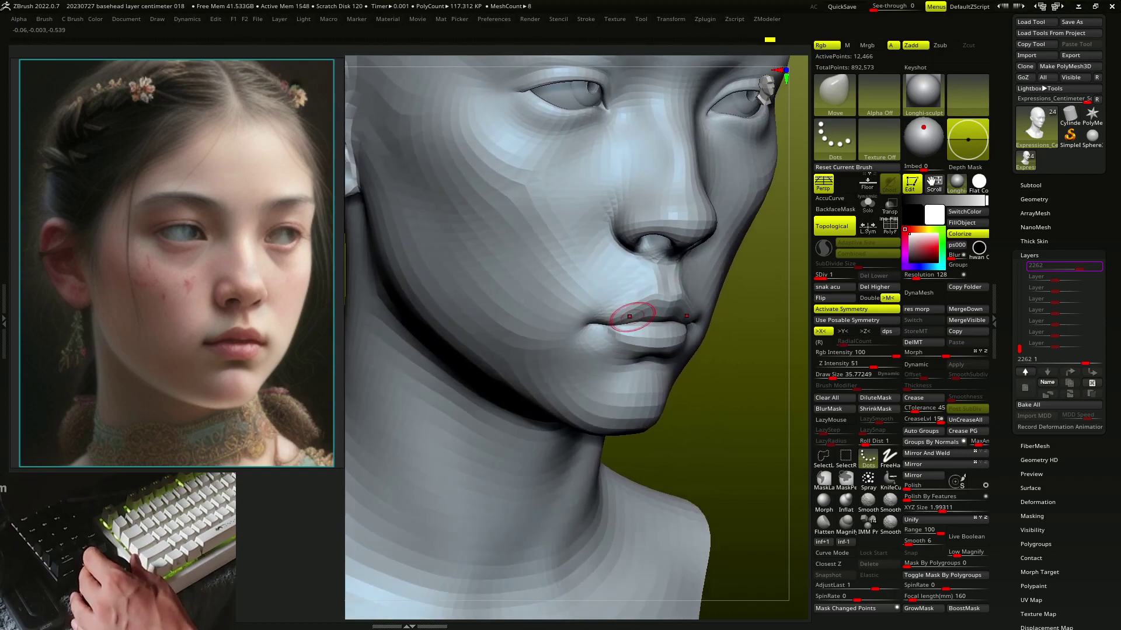
mouse_move(625, 315)
right_mouse_down()
mouse_move(601, 321)
mouse_move(583, 300)
mouse_move(619, 320)
mouse_move(623, 343)
mouse_move(629, 334)
mouse_move(584, 344)
mouse_move(593, 463)
right_mouse_up()
key("f")
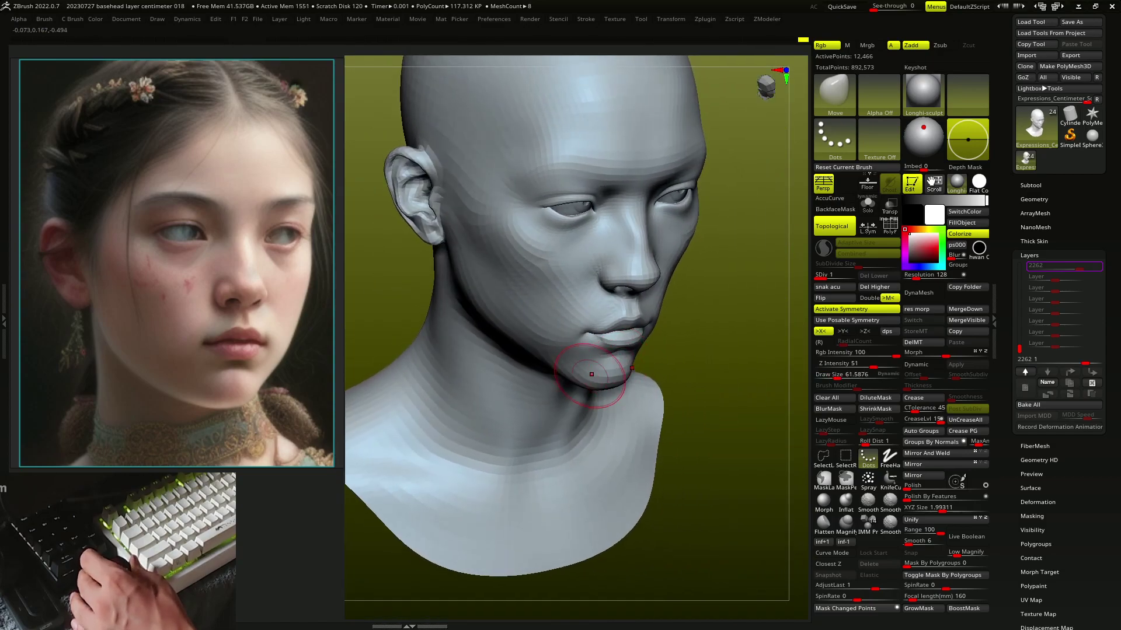
mouse_move(593, 375)
right_mouse_down()
mouse_move(620, 375)
mouse_move(532, 370)
mouse_move(607, 327)
mouse_move(570, 344)
mouse_move(628, 370)
mouse_move(645, 365)
mouse_move(656, 331)
mouse_move(646, 325)
mouse_move(660, 350)
mouse_move(657, 338)
mouse_move(526, 317)
mouse_move(625, 313)
right_mouse_up()
Build clay volume around the eyes, cheeks and brow using ClayBuildup with FreeHand stroke
key("b")
key("c")
key("b")
mouse_move(718, 327)
right_mouse_down()
mouse_move(620, 313)
mouse_move(635, 305)
mouse_move(511, 346)
right_mouse_up()
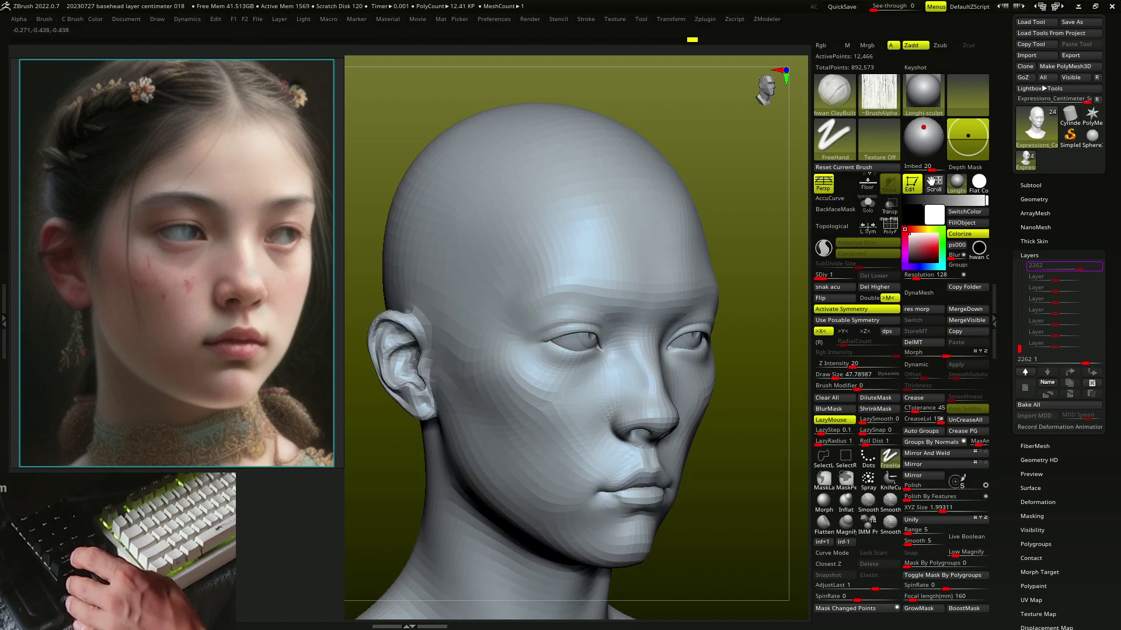
mouse_move(631, 319)
right_mouse_down()
mouse_move(575, 315)
mouse_move(596, 315)
mouse_move(591, 332)
mouse_move(572, 310)
mouse_move(537, 361)
mouse_move(524, 349)
mouse_move(567, 367)
right_mouse_up()
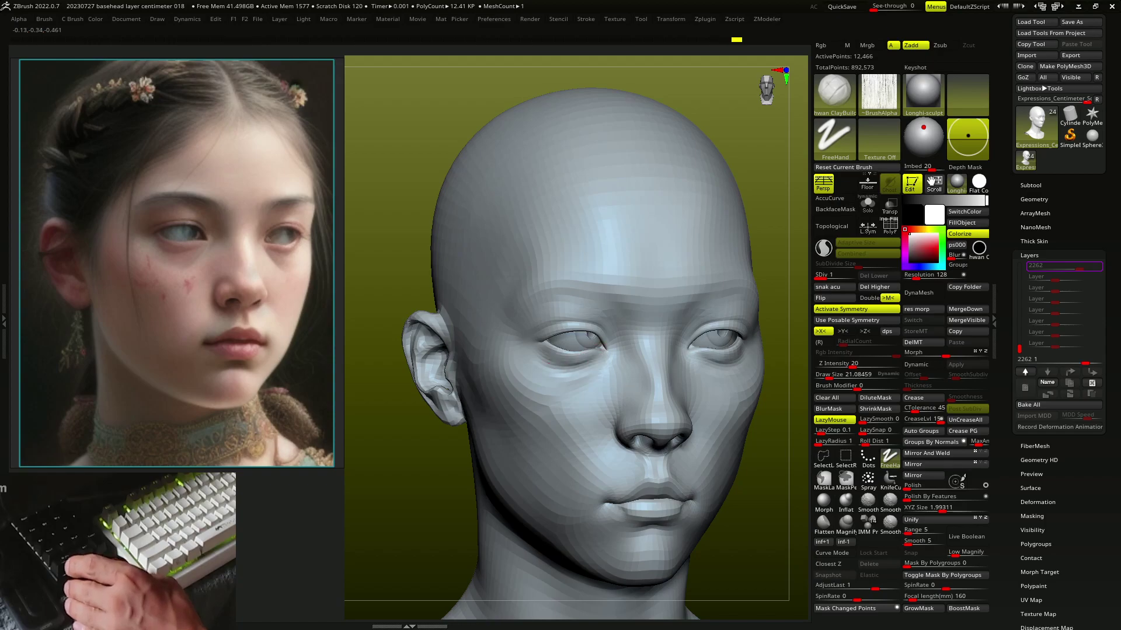
mouse_move(600, 350)
right_mouse_down("ctrl")
mouse_move(529, 359)
mouse_move(565, 395)
mouse_move(580, 370)
mouse_move(621, 350)
mouse_move(597, 314)
right_mouse_up("ctrl")
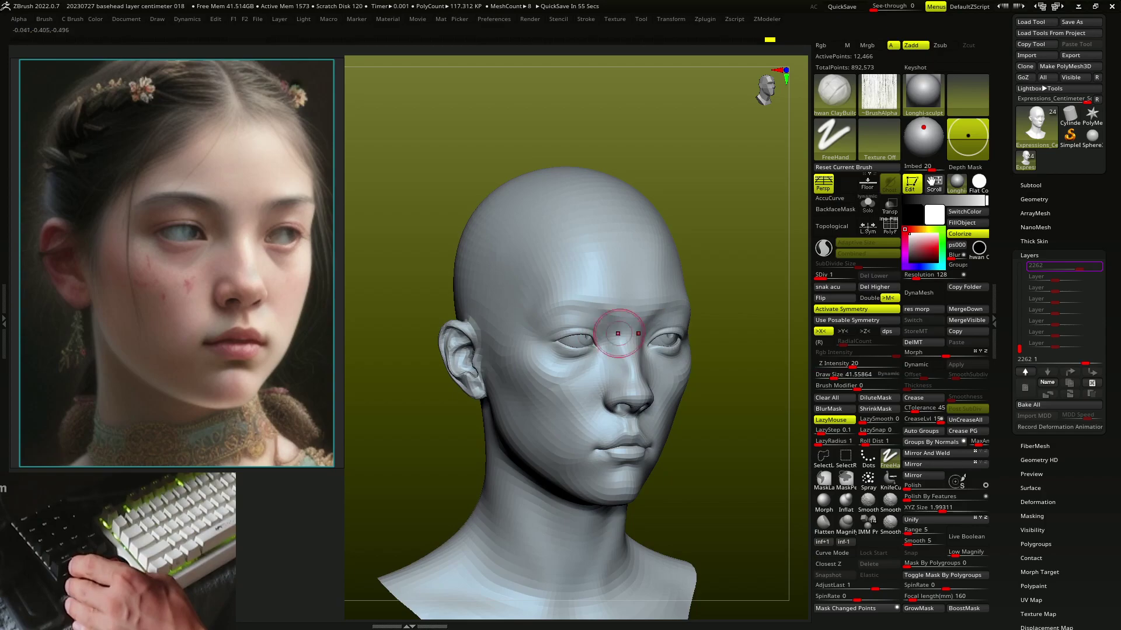
right_click_drag(617, 334, 655, 319)
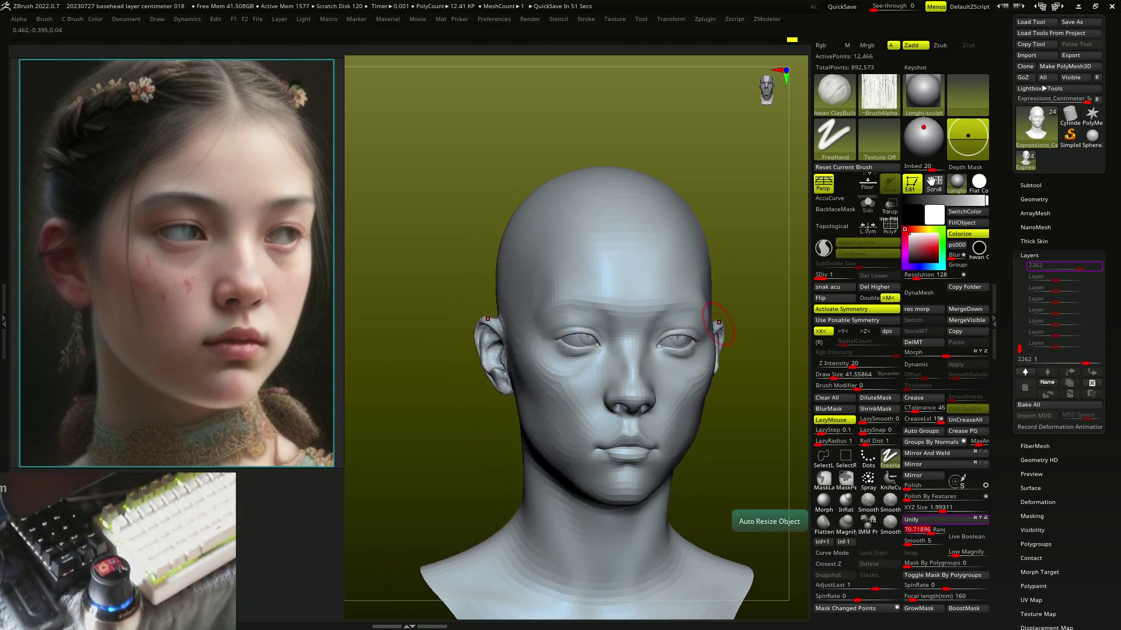
Set topological masking Range to 100 and Smooth to 6, with Topological enabled
left_click(919, 529)
type("100 Range")
key("Tab")
type("6")
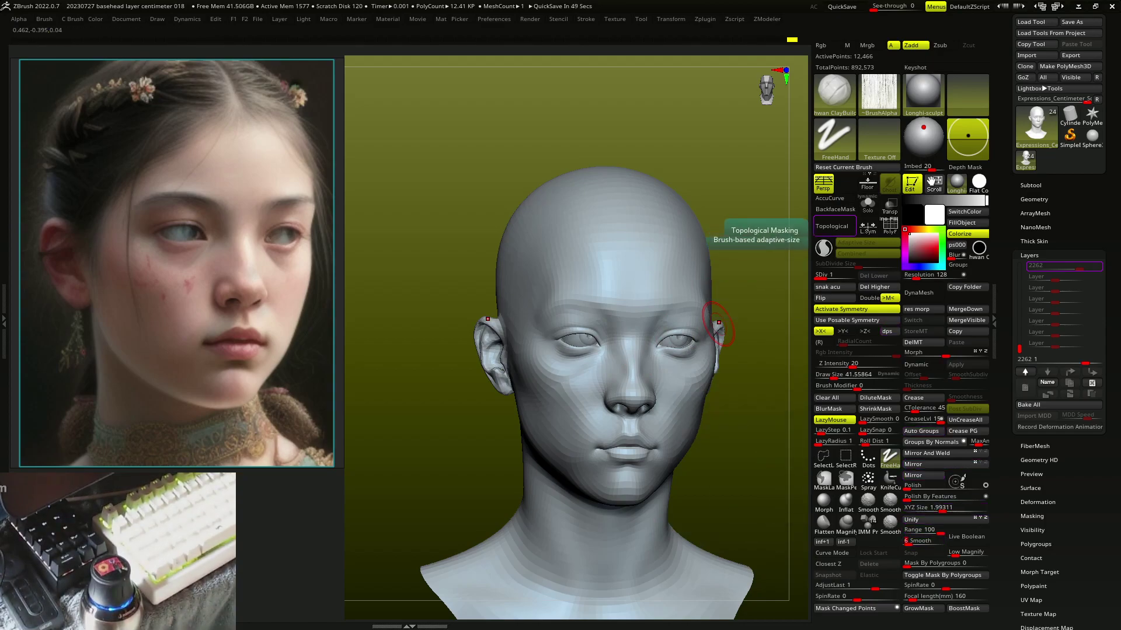
left_click(832, 226)
mouse_move(618, 327)
right_mouse_down()
mouse_move(674, 278)
mouse_move(594, 243)
mouse_move(510, 303)
mouse_move(518, 287)
right_mouse_up()
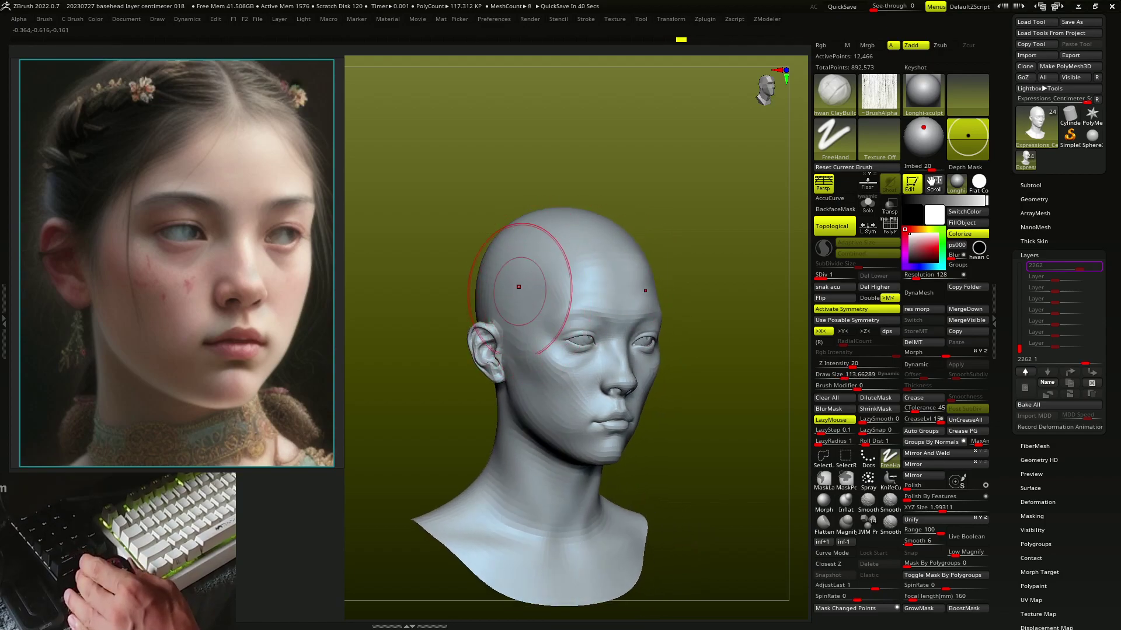
Reshape the forehead and skull sides with Move Dots strokes, returning to ClayBuildup for the nose
key("b")
key("m")
key("v")
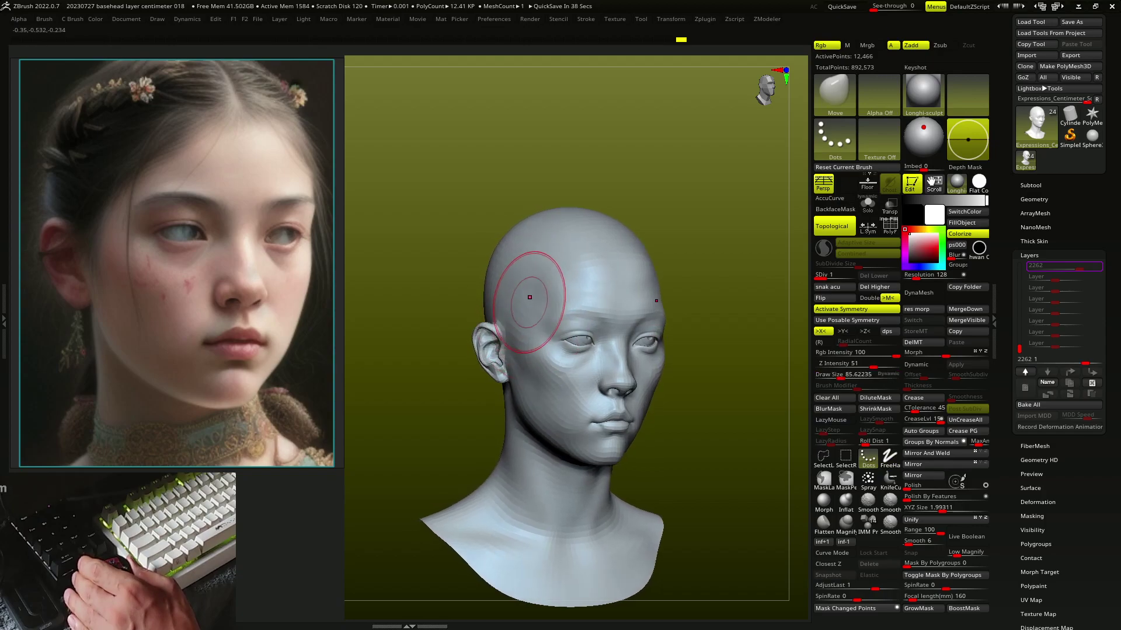
mouse_move(533, 296)
right_mouse_down()
mouse_move(480, 330)
mouse_move(514, 263)
right_mouse_up()
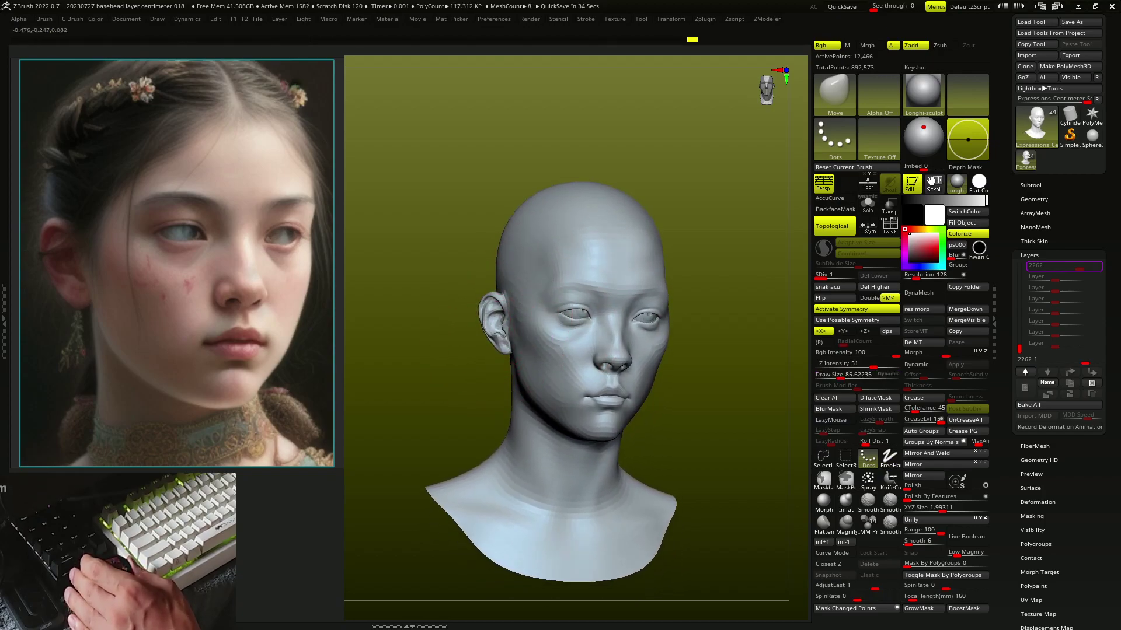
mouse_move(484, 330)
right_mouse_down()
mouse_move(470, 322)
mouse_move(486, 331)
mouse_move(537, 313)
mouse_move(588, 275)
mouse_move(675, 325)
mouse_move(645, 376)
mouse_move(610, 350)
mouse_move(653, 343)
mouse_move(546, 338)
mouse_move(582, 341)
mouse_move(577, 311)
mouse_move(541, 294)
mouse_move(576, 305)
mouse_move(561, 309)
mouse_move(562, 251)
mouse_move(590, 263)
mouse_move(590, 305)
right_mouse_up()
key("b")
key("c")
key("b")
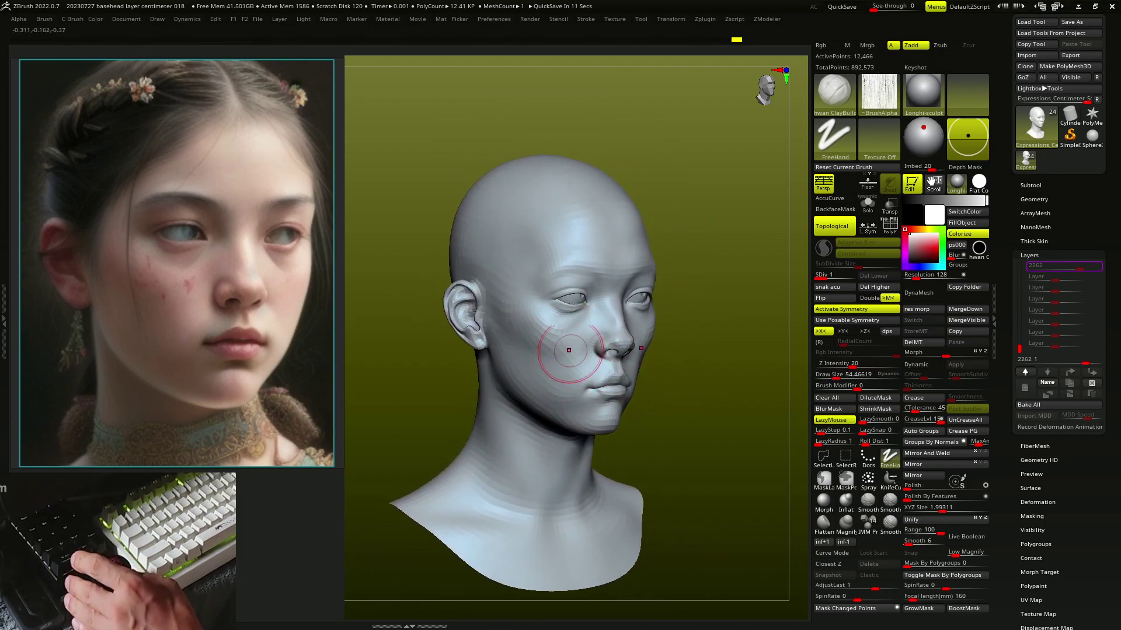
Pull the nose, mouth and chin into proportion with the Move brush and Dots stroke
key("b")
key("m")
key("v")
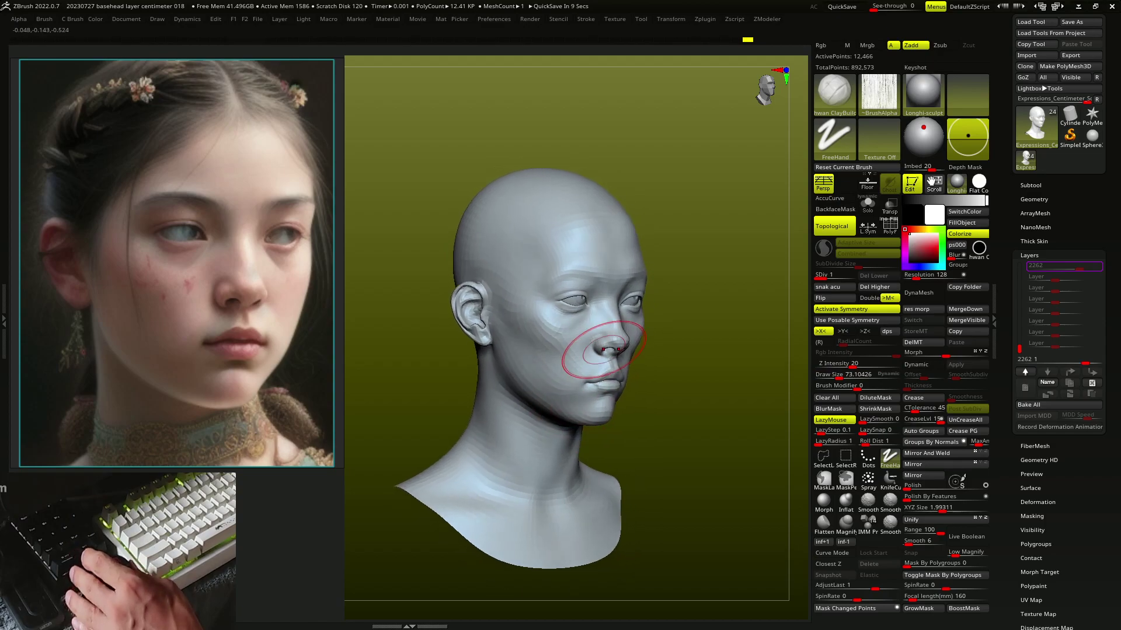
mouse_move(600, 350)
right_mouse_down()
mouse_move(601, 382)
mouse_move(578, 403)
mouse_move(595, 417)
right_mouse_up()
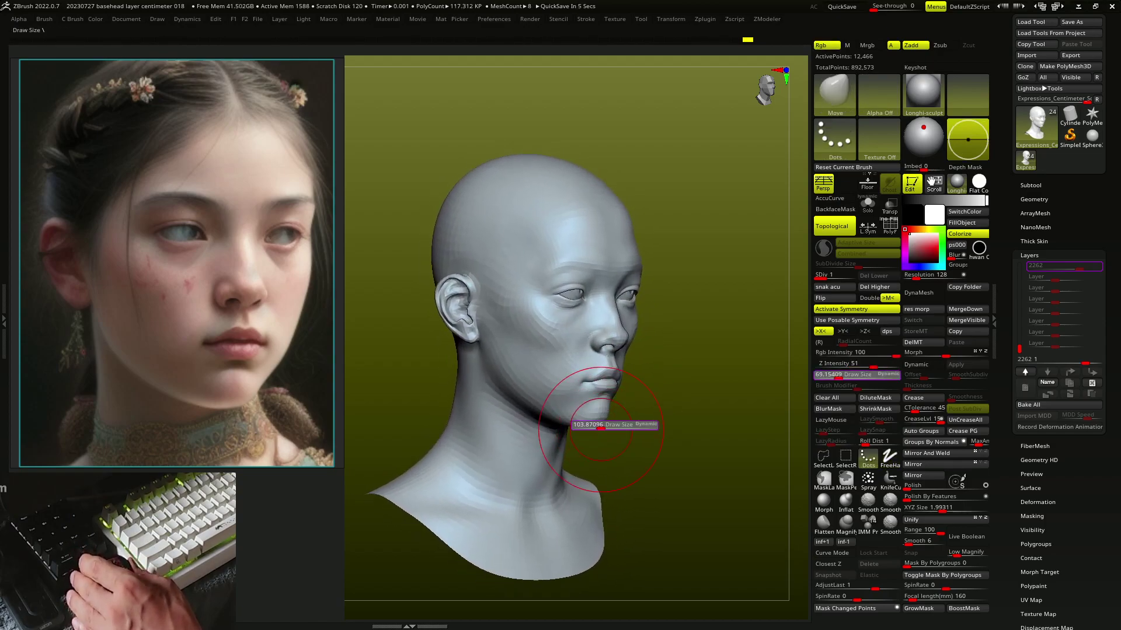
mouse_move(500, 438)
right_mouse_down()
mouse_move(525, 375)
mouse_move(696, 399)
mouse_move(622, 371)
right_mouse_up()
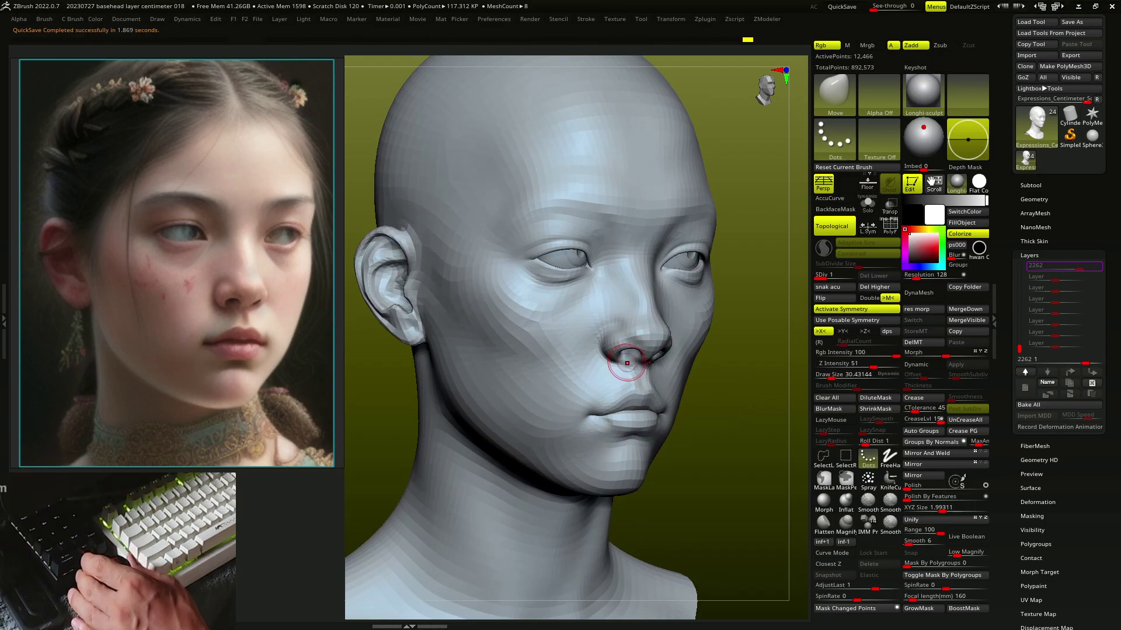
Subdivide the head to level 2 and mask around the eyes with MaskPen
key("d")
key("f")
mouse_move(627, 363)
right_mouse_down()
mouse_move(601, 338)
mouse_move(619, 291)
right_mouse_up()
key("s")
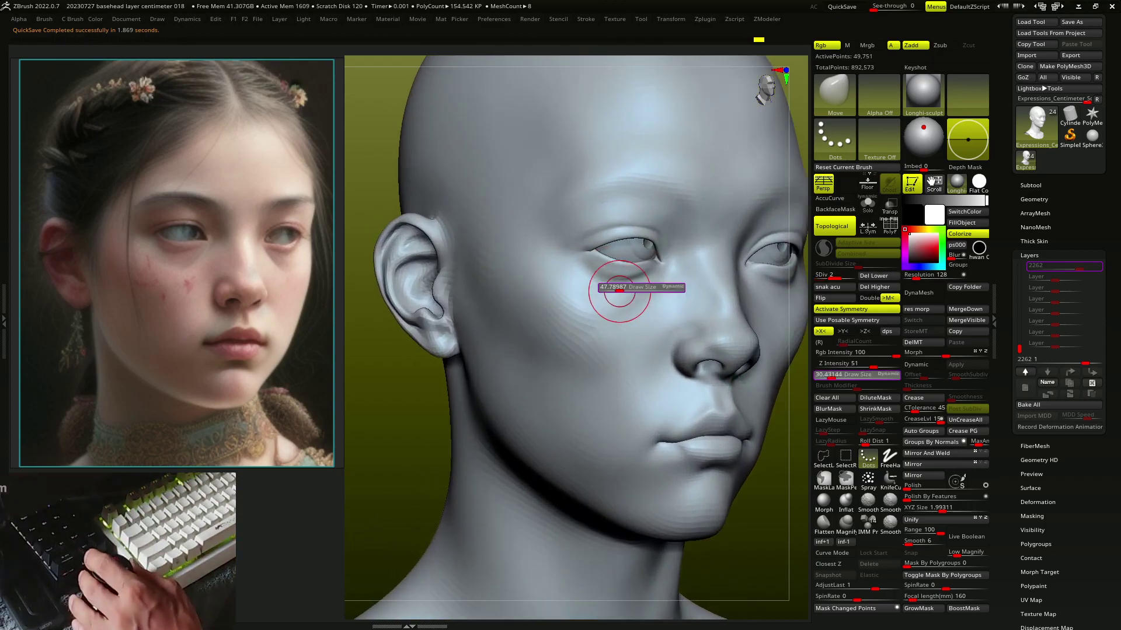
key("ctrl")
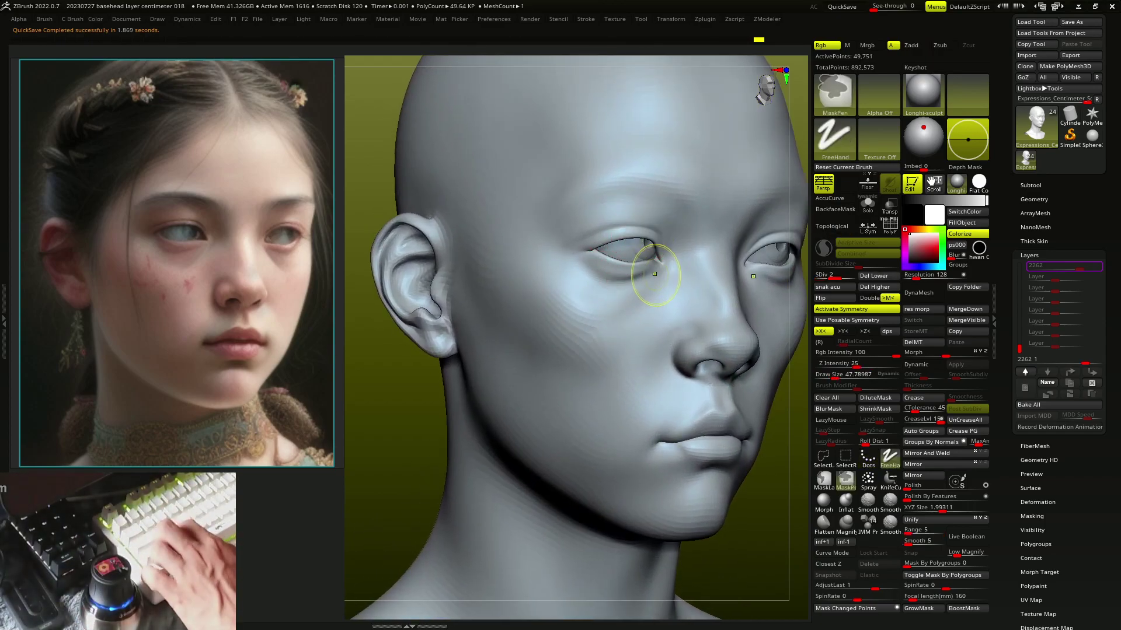
key("alt")
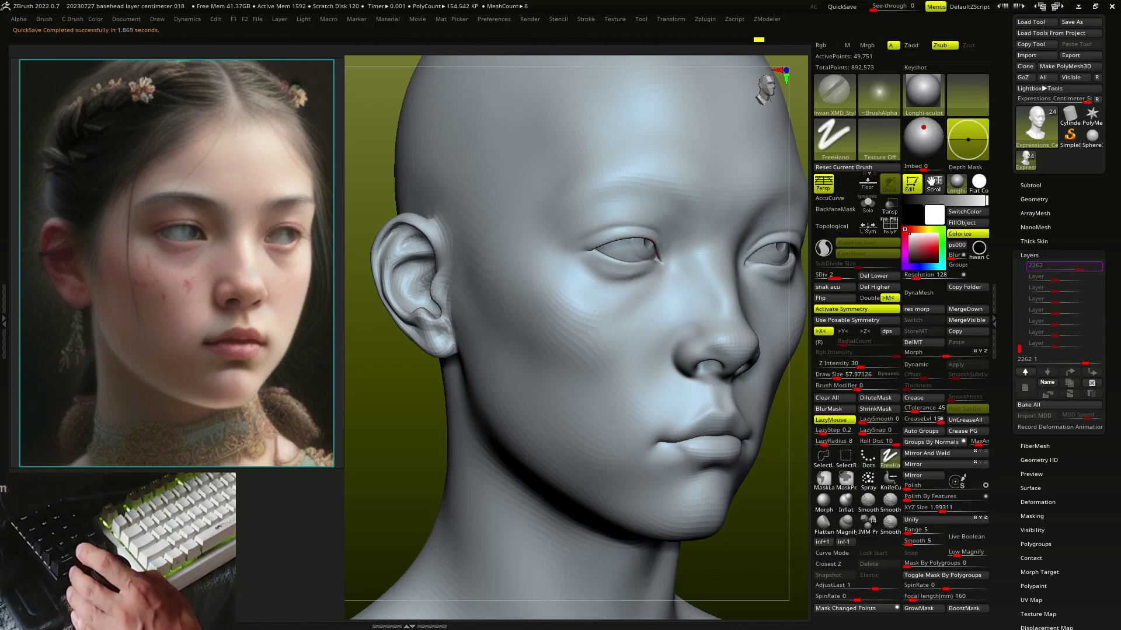
Carve the eyelid creases and define the eye sockets and lips with a Zsub clay brush
right_click_drag(597, 243, 648, 236)
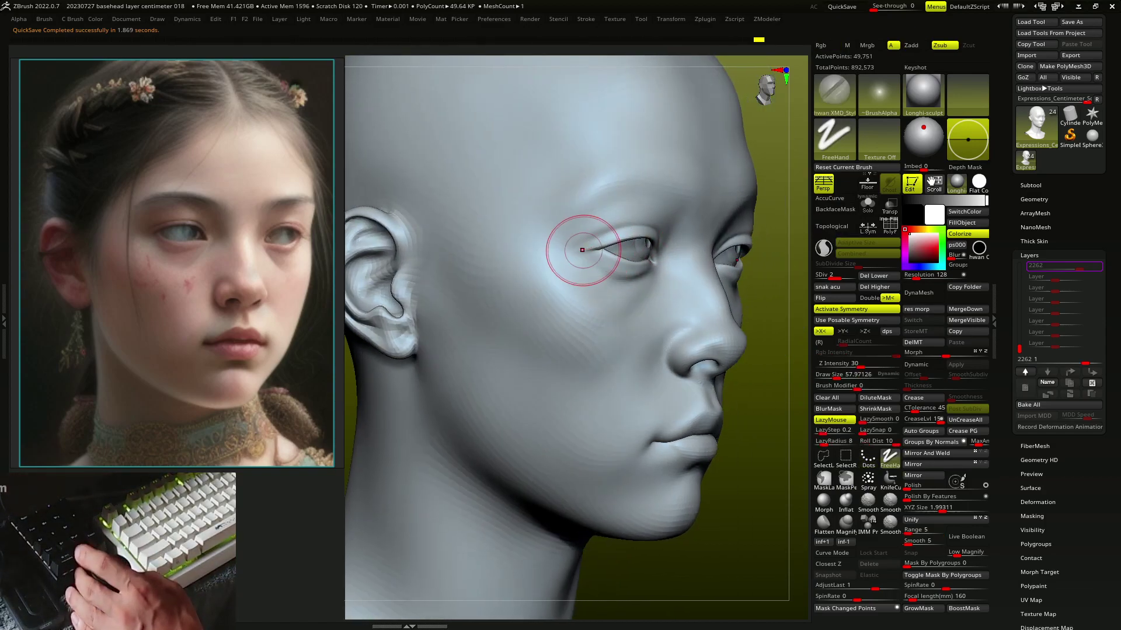
right_click_drag(583, 250, 588, 241)
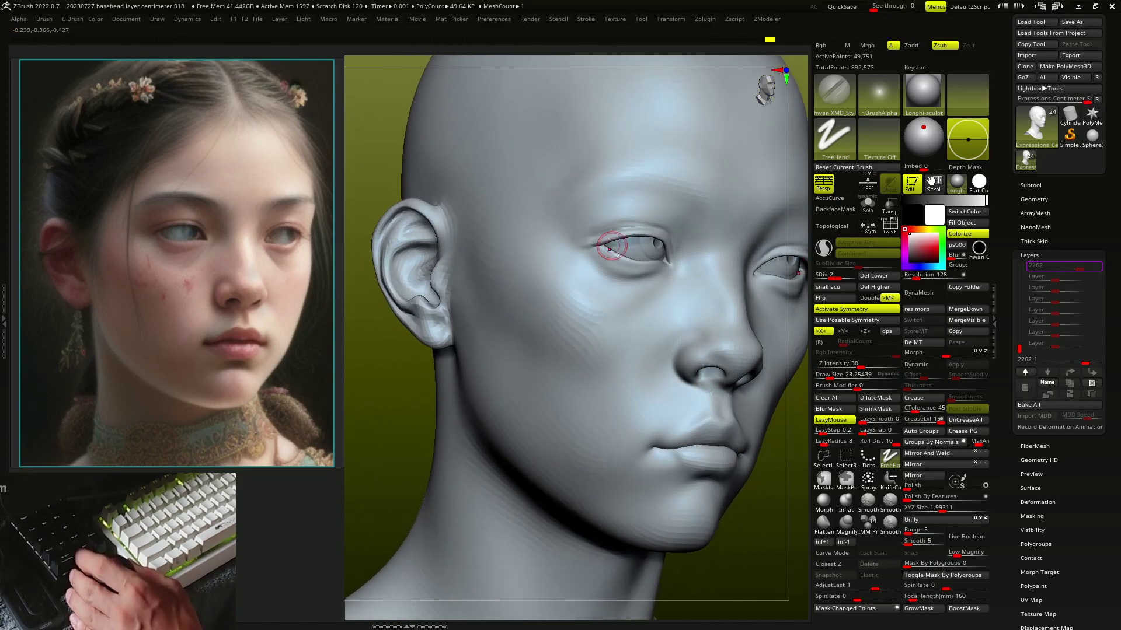
mouse_move(601, 242)
right_mouse_down()
mouse_move(620, 263)
mouse_move(649, 233)
mouse_move(630, 280)
right_mouse_up()
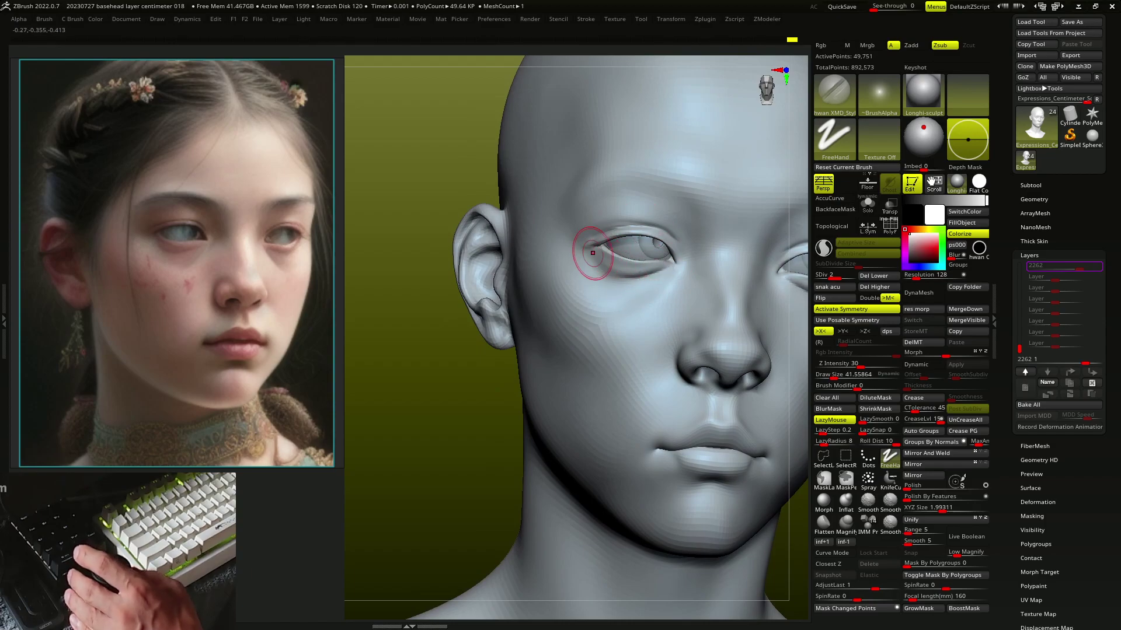
mouse_move(635, 266)
right_mouse_down()
mouse_move(601, 245)
mouse_move(663, 287)
mouse_move(629, 327)
mouse_move(592, 267)
mouse_move(649, 243)
mouse_move(671, 338)
mouse_move(679, 325)
mouse_move(663, 376)
mouse_move(681, 361)
mouse_move(664, 350)
mouse_move(669, 370)
right_mouse_up()
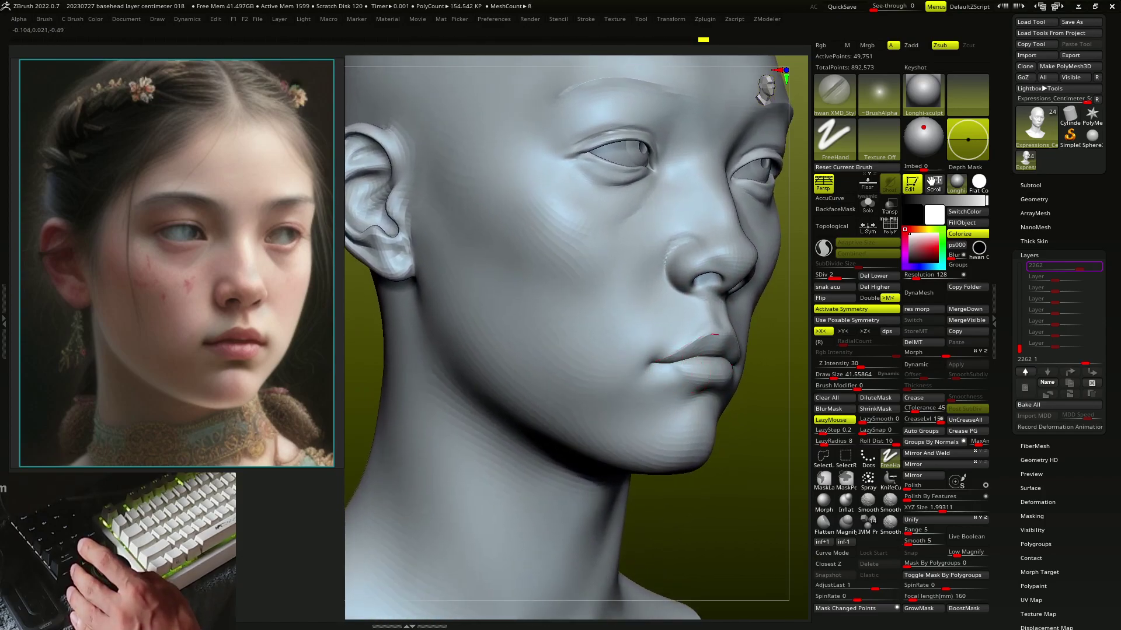
right_click_drag(672, 369, 738, 366)
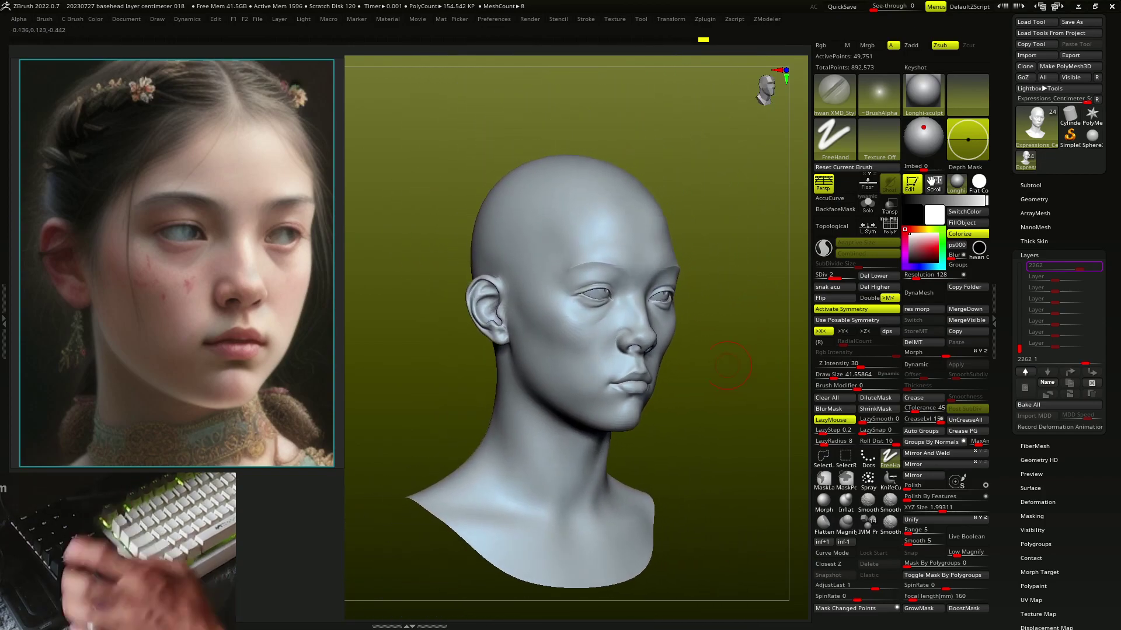
Enlarge the brush and refine the eyes with Move Dots strokes
key("1")
right_click_drag(624, 294, 618, 300)
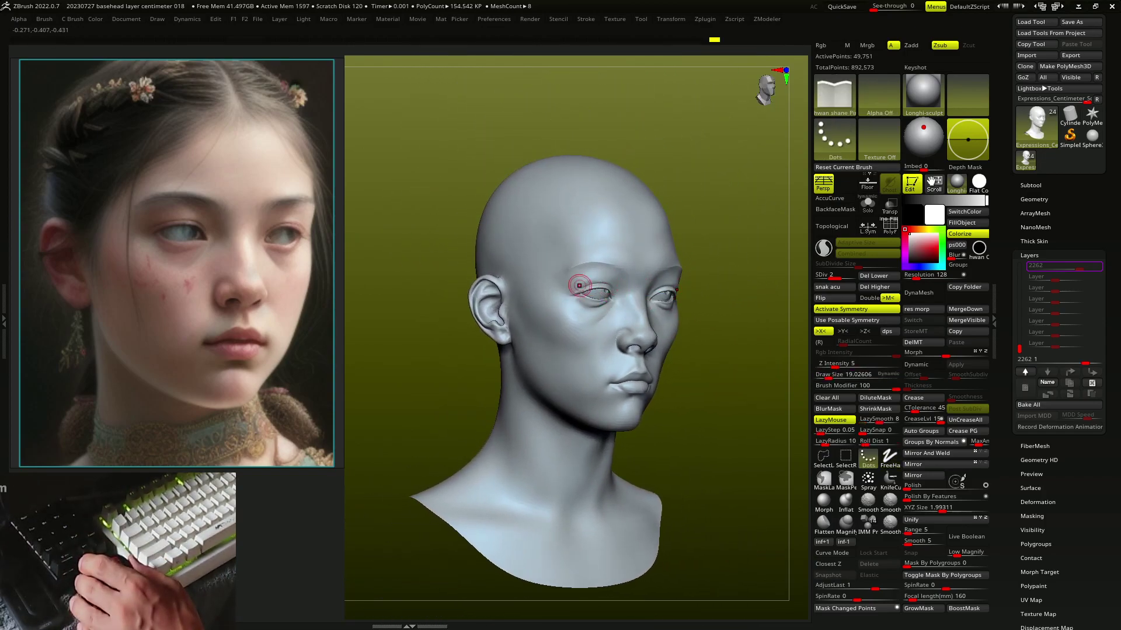
key("s")
left_click_drag(574, 262, 597, 261)
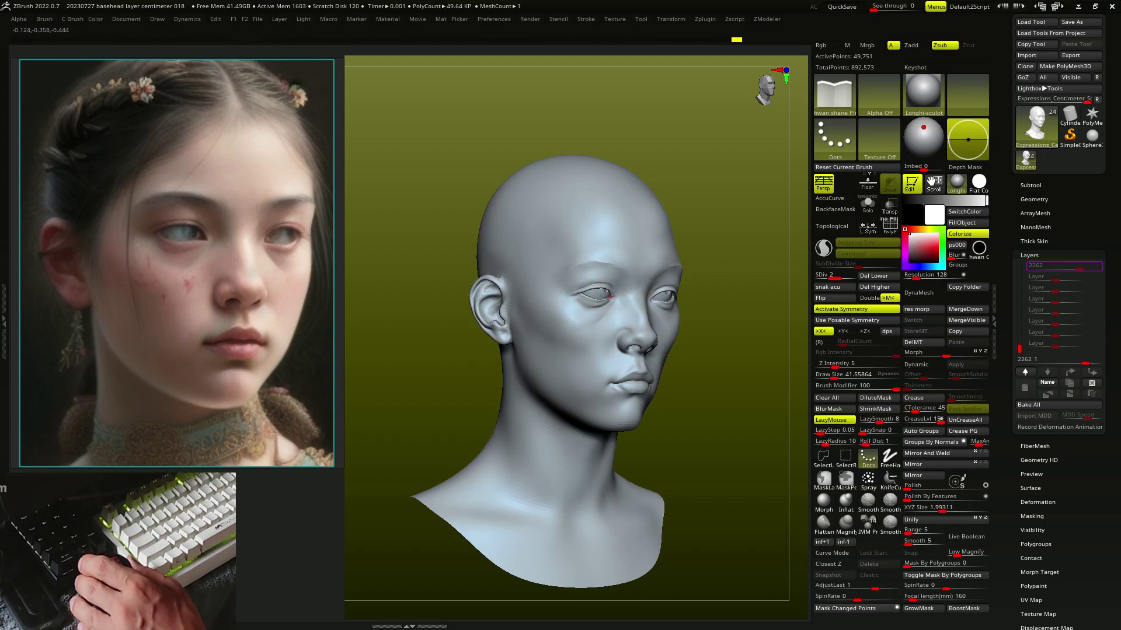
mouse_move(609, 298)
right_mouse_down()
mouse_move(619, 333)
mouse_move(628, 296)
mouse_move(641, 375)
mouse_move(600, 387)
mouse_move(638, 362)
mouse_move(679, 372)
mouse_move(665, 366)
right_mouse_up()
key("b")
key("m")
key("v")
Shape the lips with ClayBuildup and Move, then subdivide the head to level 3
key("b")
key("c")
key("b")
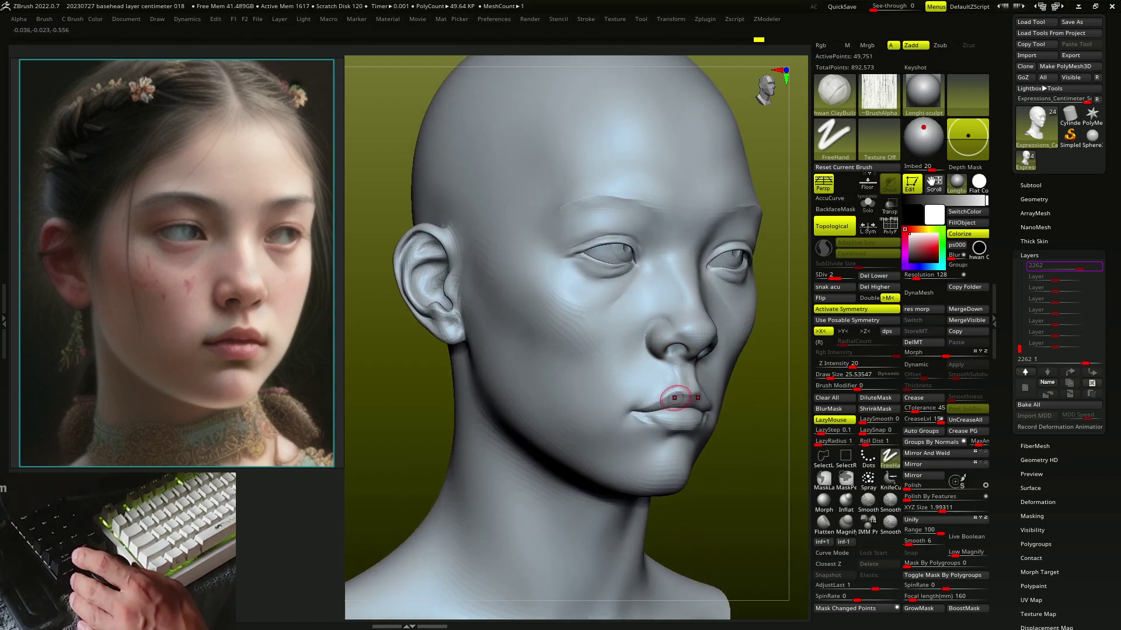
right_click_drag(689, 387, 729, 378, "alt")
key("b")
key("m")
key("v")
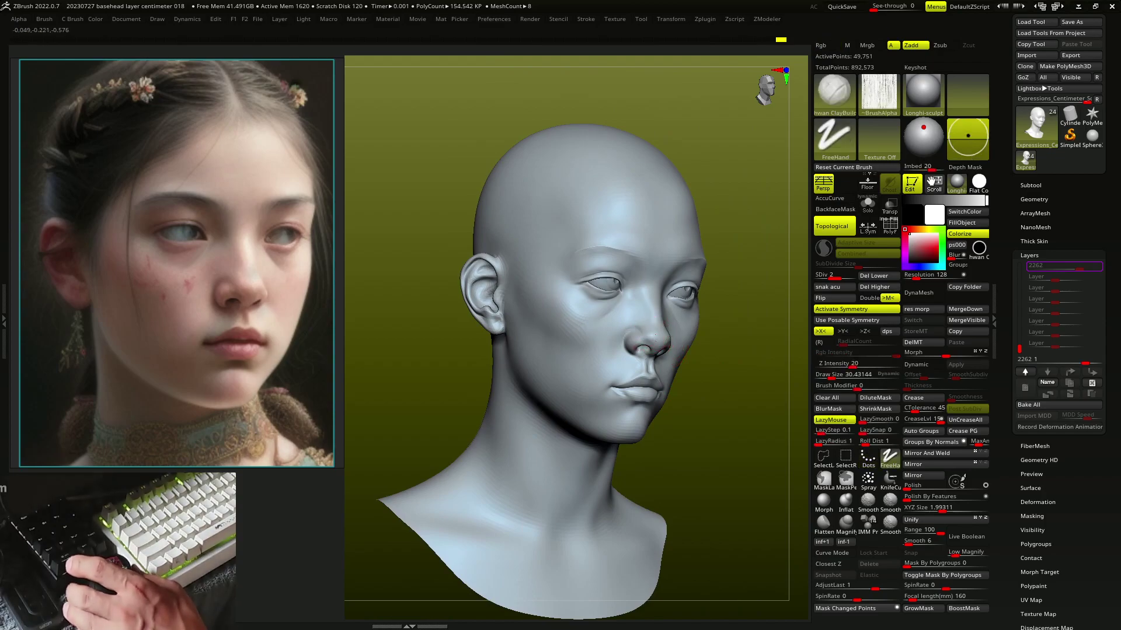
key("d")
mouse_move(659, 350)
right_mouse_down()
mouse_move(744, 396)
mouse_move(759, 371)
right_mouse_up()
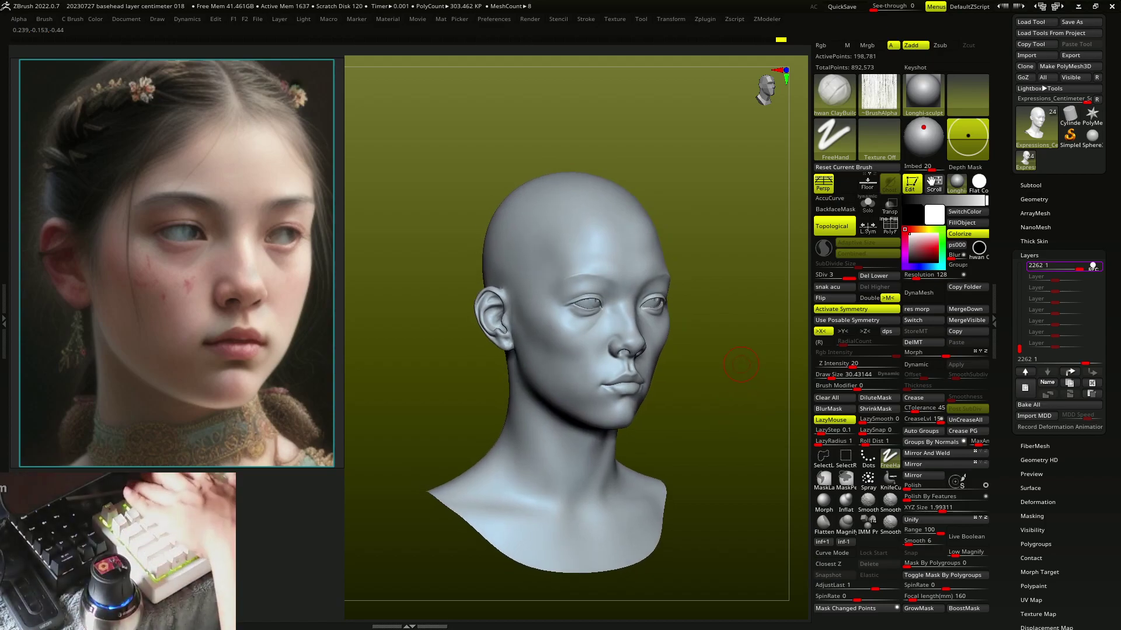
Pick the Eyelashes brush and turn the bust toward the viewer
key("b")
left_click(707, 188)
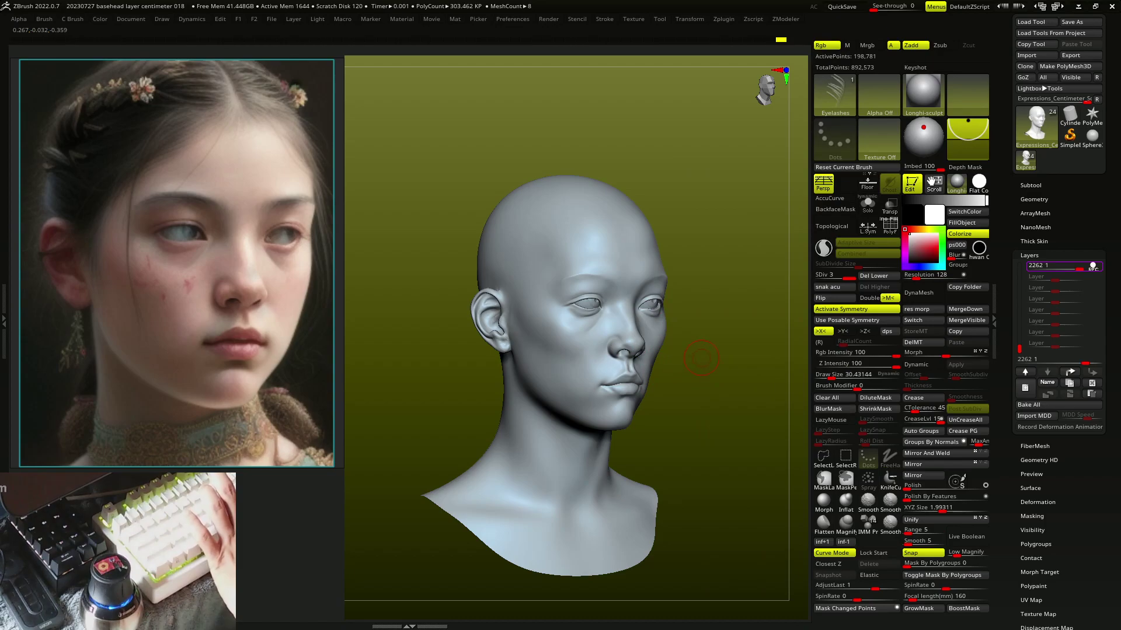
right_click_drag(701, 357, 718, 357)
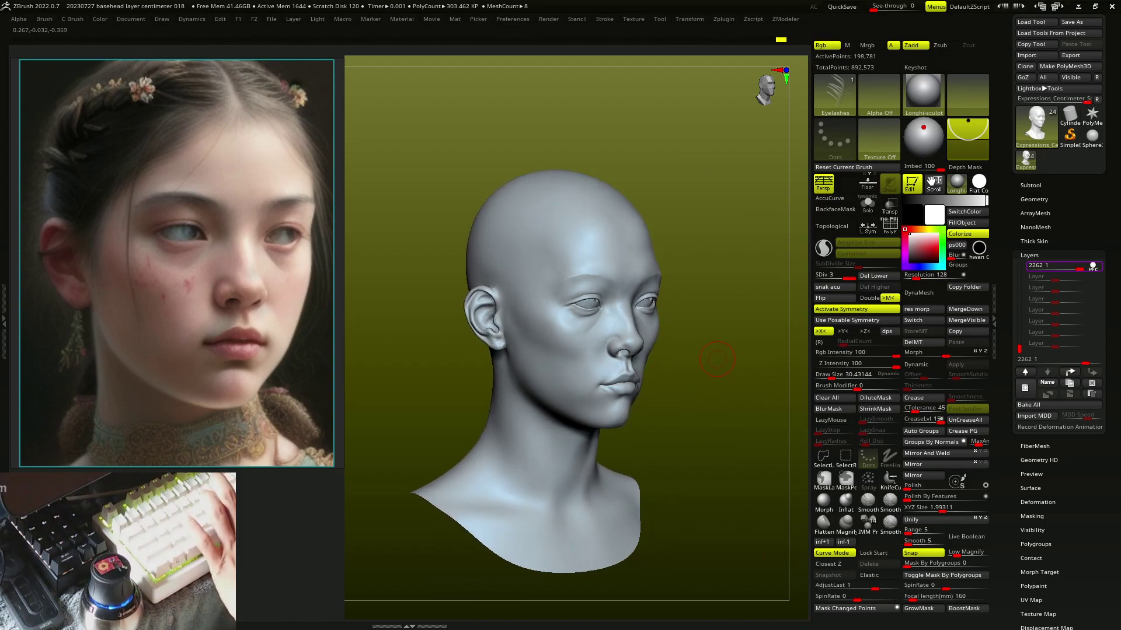
right_click_drag(712, 364, 709, 338)
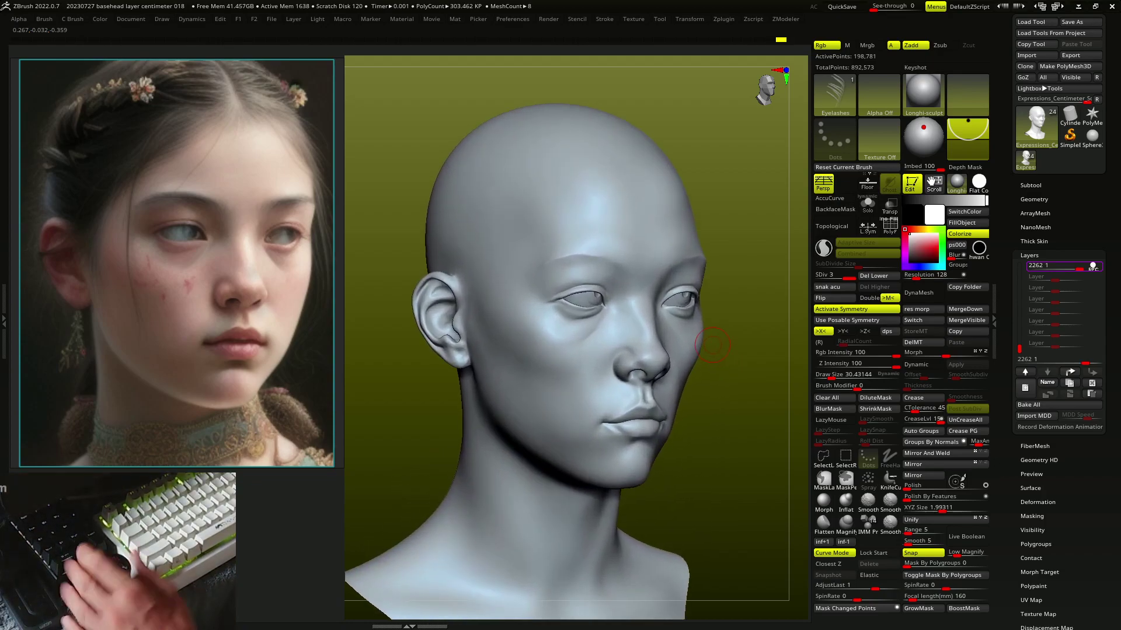
Select the eye sphere subtool and fit the lashes using Transpose and Move Elastic
key("F1")
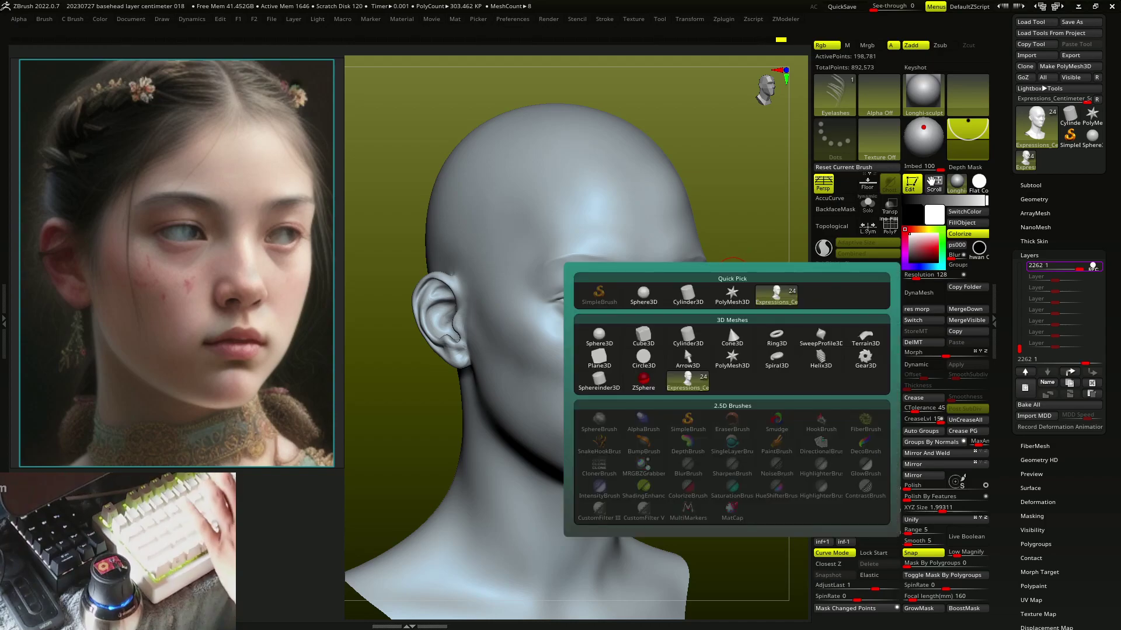
left_click(748, 231)
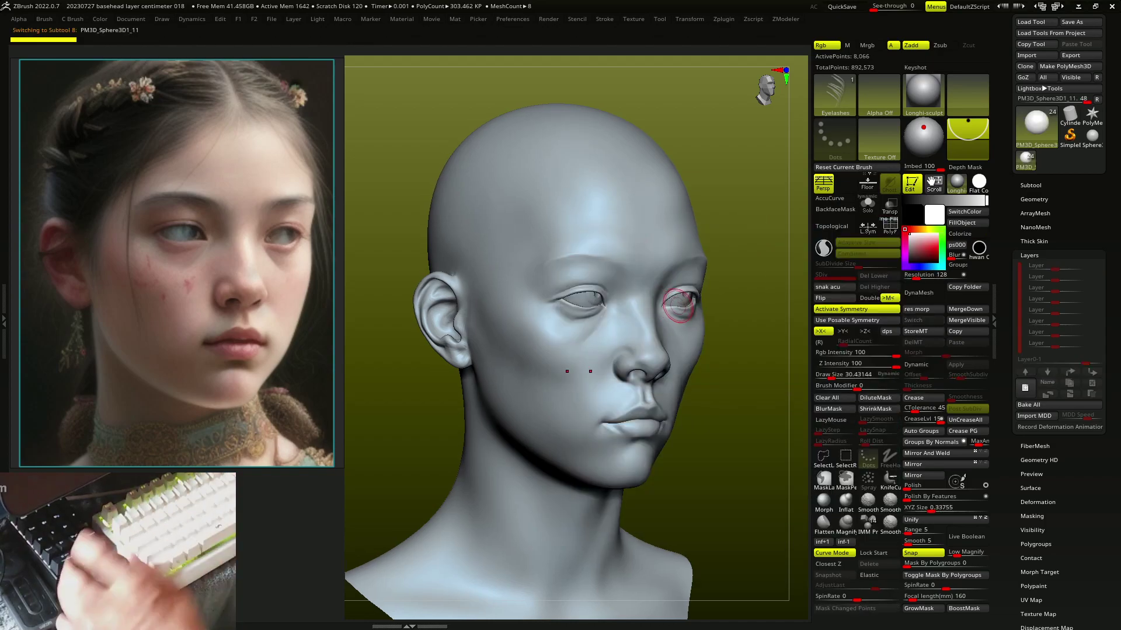
left_click_drag(748, 231, 647, 311)
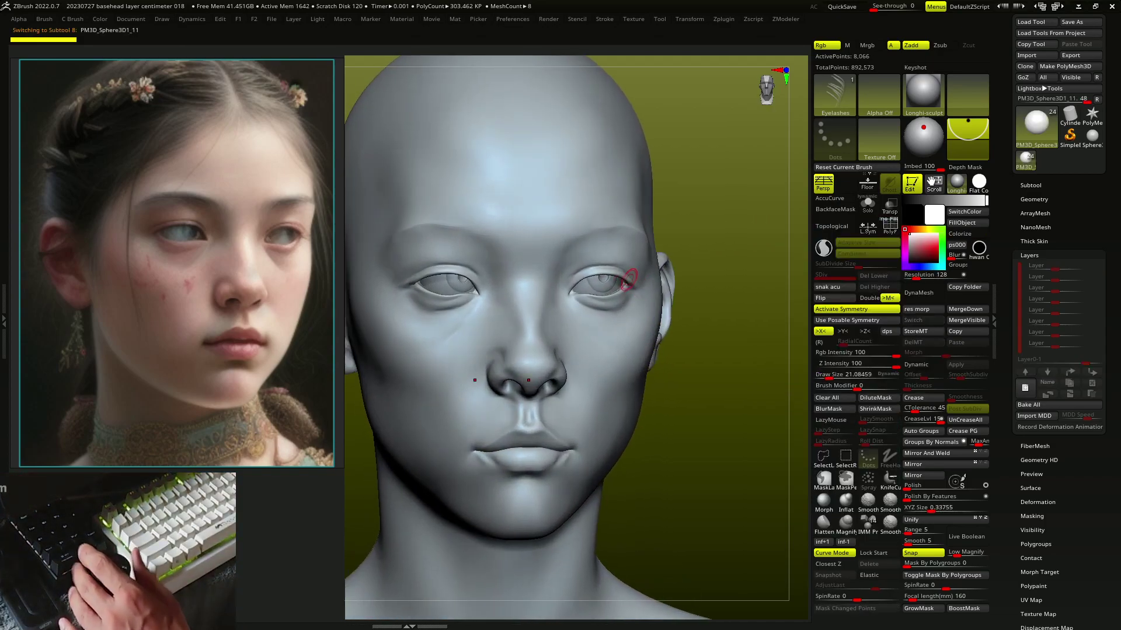
key("w")
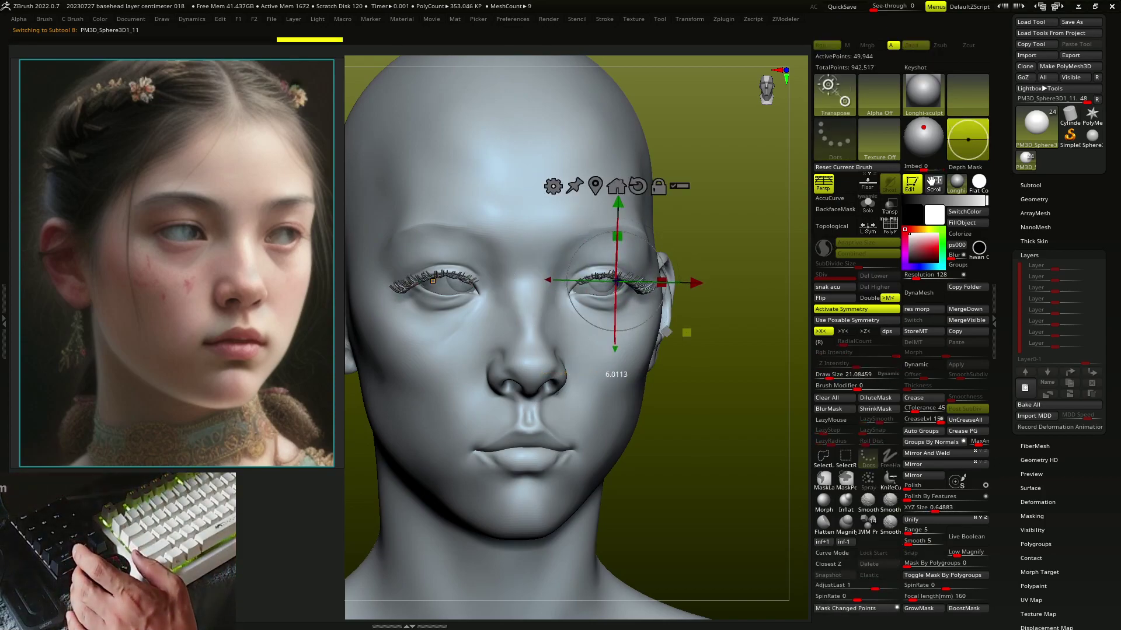
mouse_move(687, 332)
left_mouse_down()
mouse_move(624, 285)
mouse_move(639, 287)
mouse_move(634, 298)
left_mouse_up()
key("q")
mouse_move(604, 249)
right_mouse_down()
mouse_move(576, 263)
mouse_move(600, 275)
mouse_move(621, 251)
mouse_move(601, 258)
mouse_move(613, 275)
mouse_move(628, 266)
mouse_move(610, 271)
mouse_move(625, 276)
mouse_move(522, 307)
mouse_move(545, 250)
mouse_move(559, 284)
mouse_move(698, 369)
mouse_move(709, 391)
right_mouse_up()
key("s")
Clear all saved views and angle the face slightly toward the viewer
left_click(834, 398)
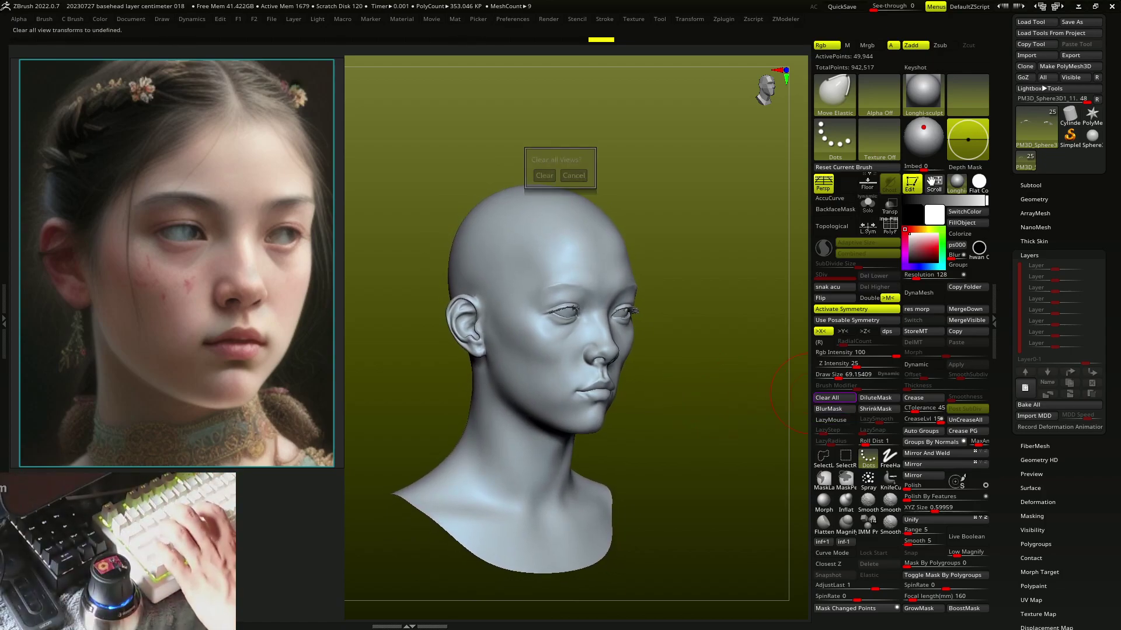
key("Return")
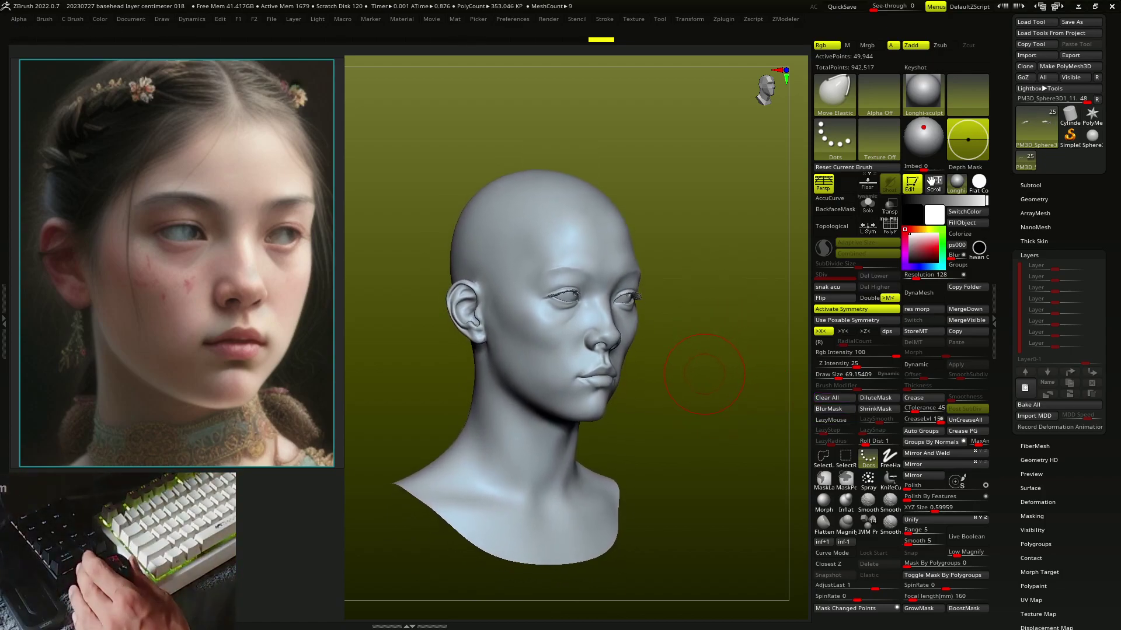
right_click_drag(702, 378, 714, 398)
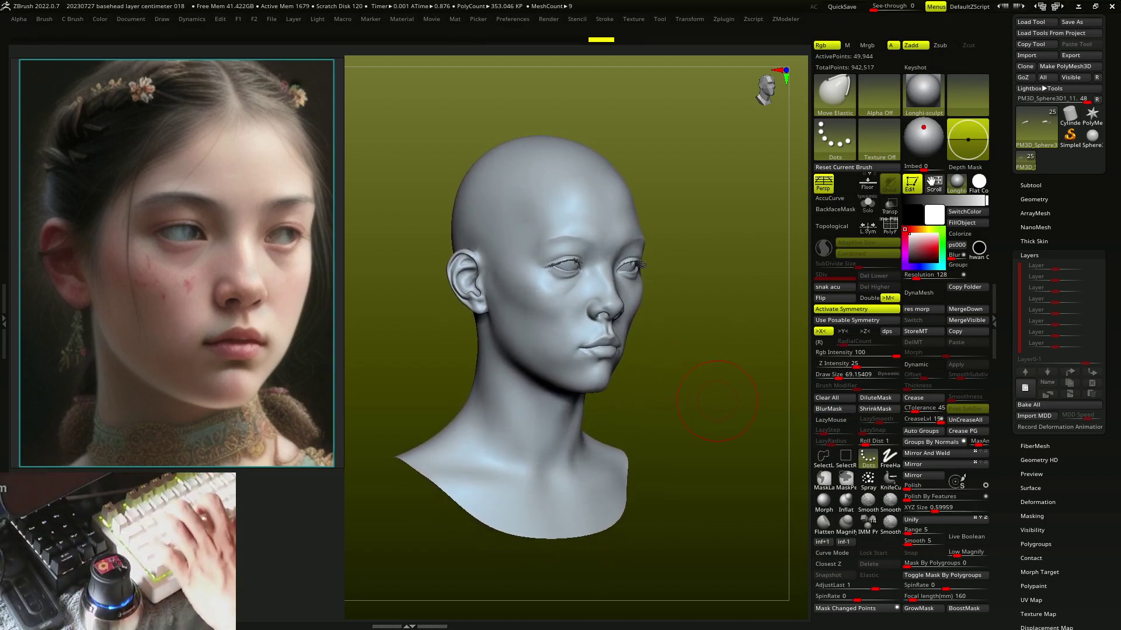
Render the bust with BPR shadows and capture a screenshot of the head
key("shift+r")
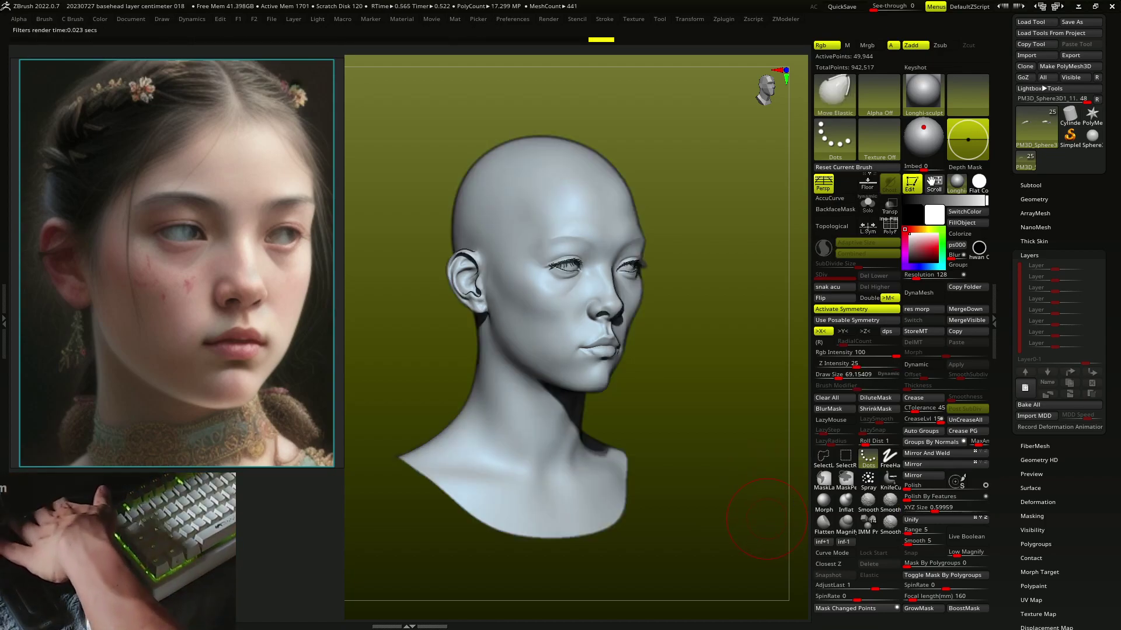
key("F1")
left_click_drag(420, 188, 658, 465)
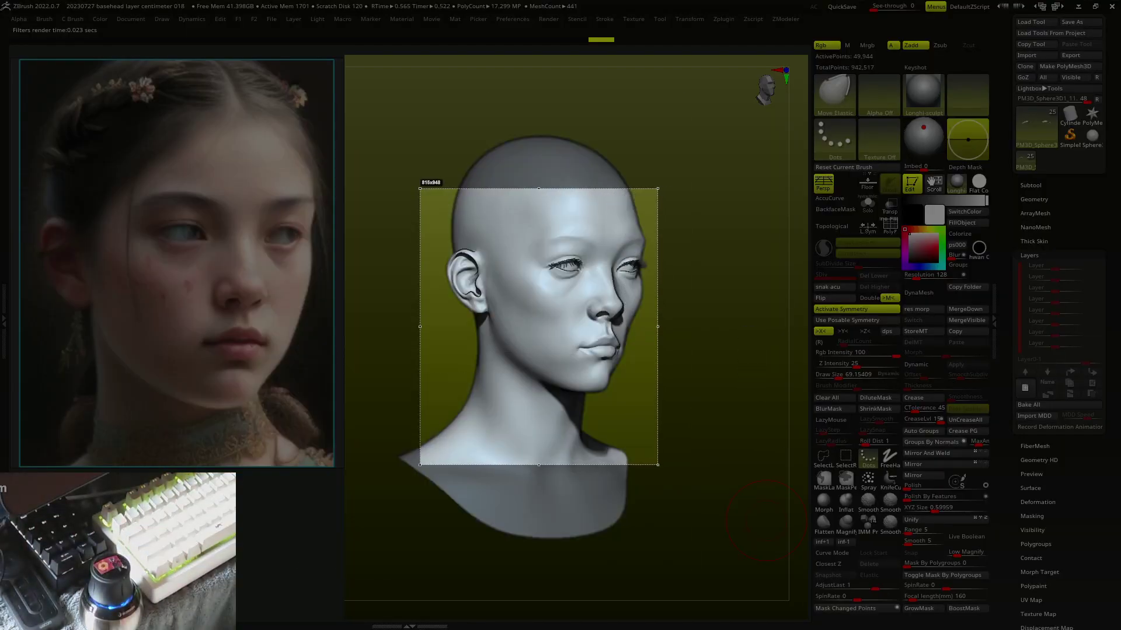
left_click(633, 470)
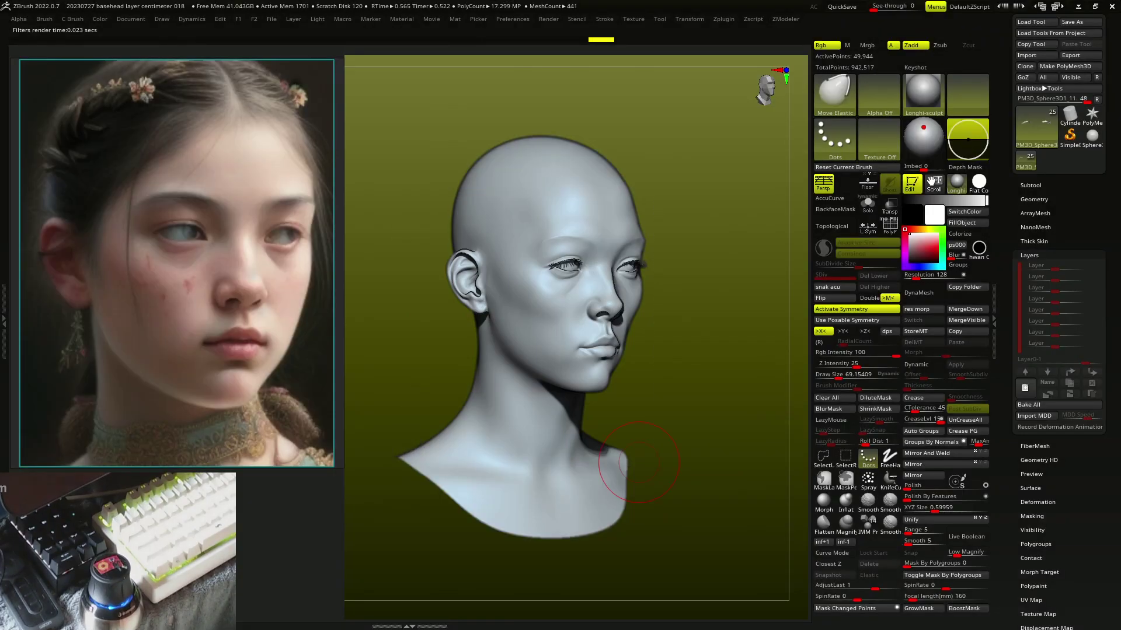